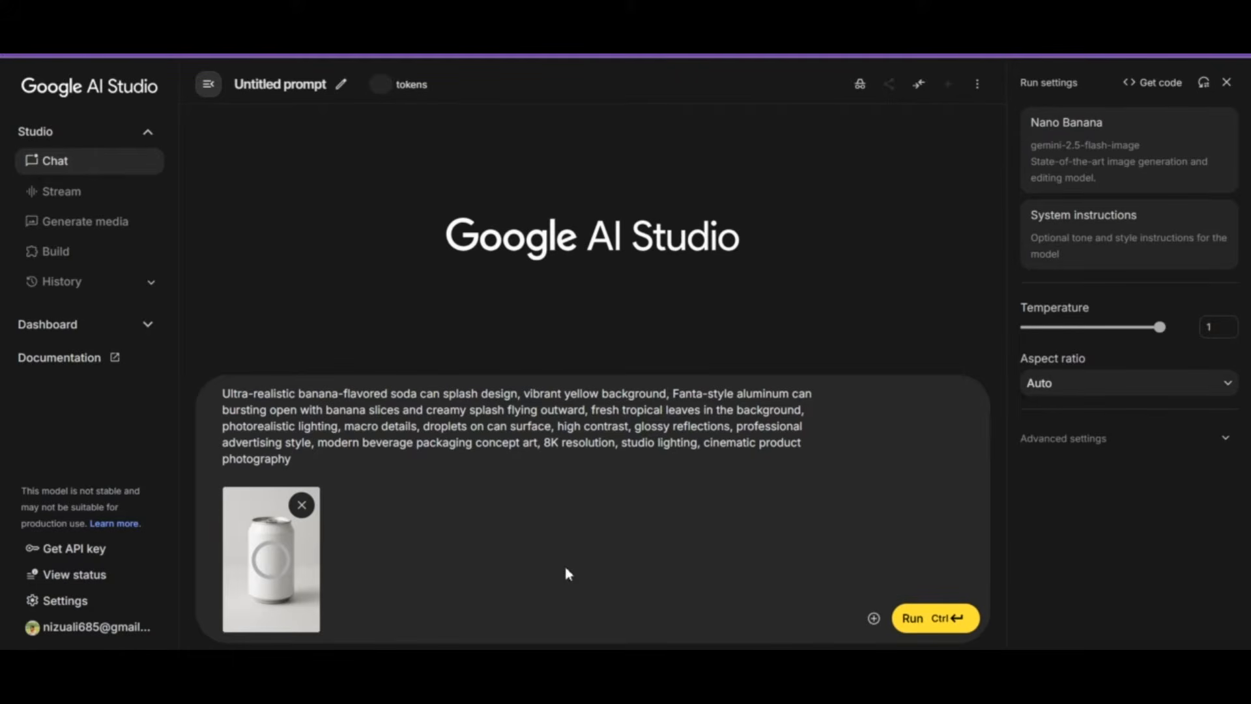
# Generate the banana-flavored soda can image from the entered prompt and attached can photo, and view the result enlarged
pyautogui.click(925, 618)
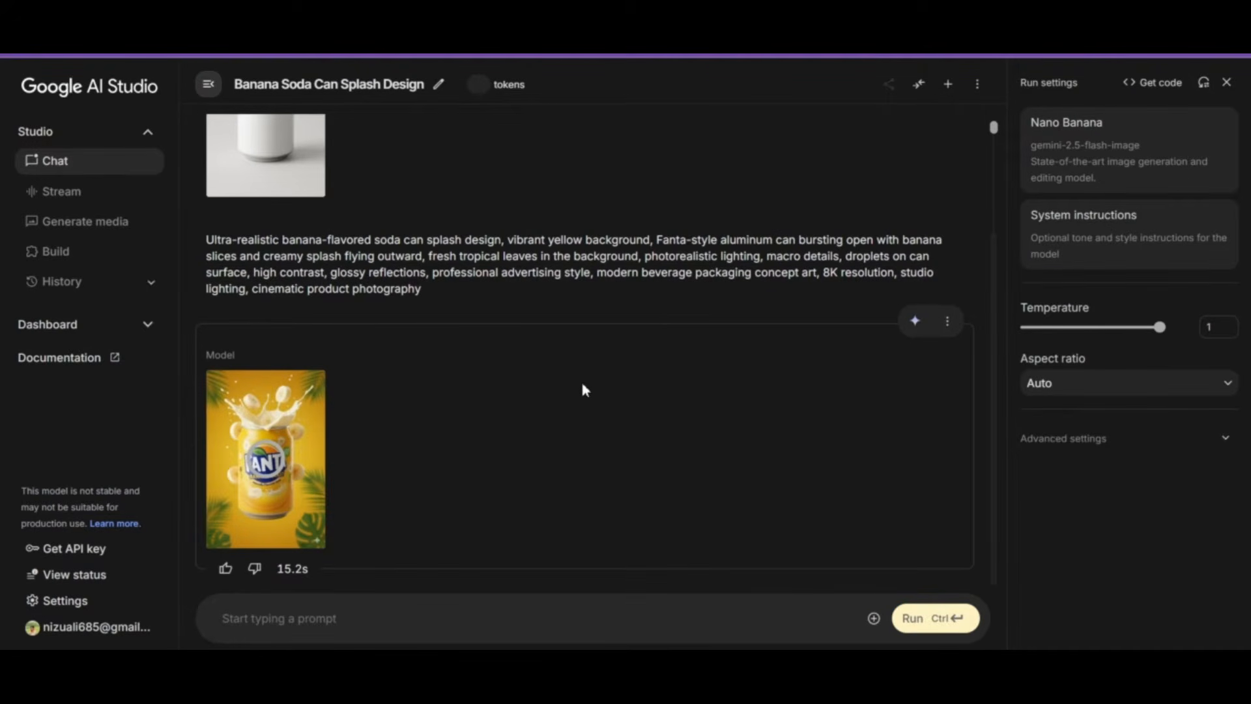
pyautogui.click(299, 462)
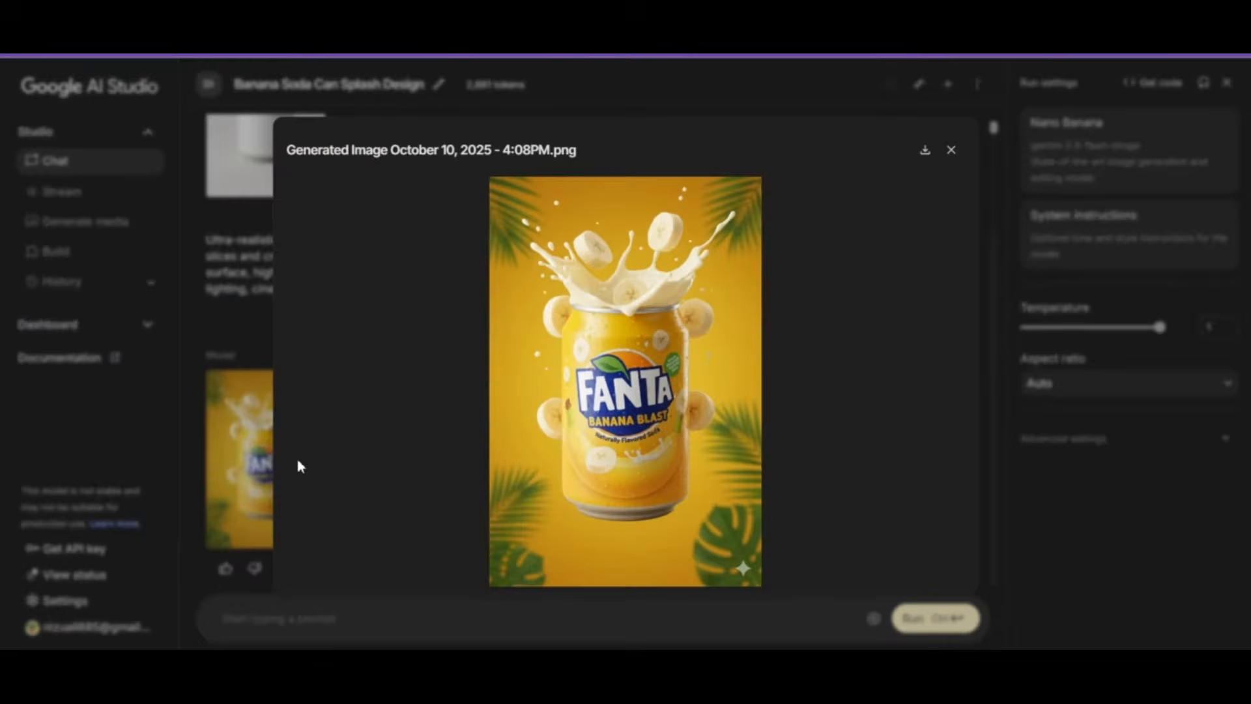
pyautogui.click(649, 425)
pyautogui.click(645, 423)
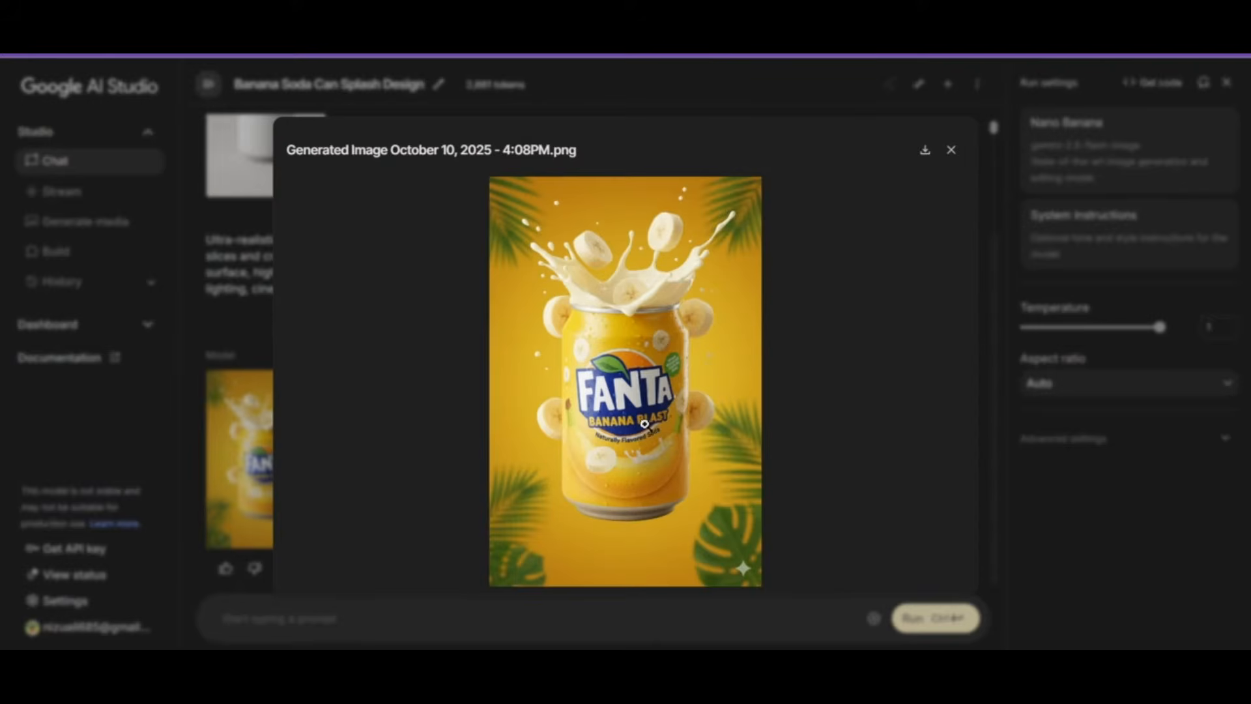
pyautogui.click(946, 157)
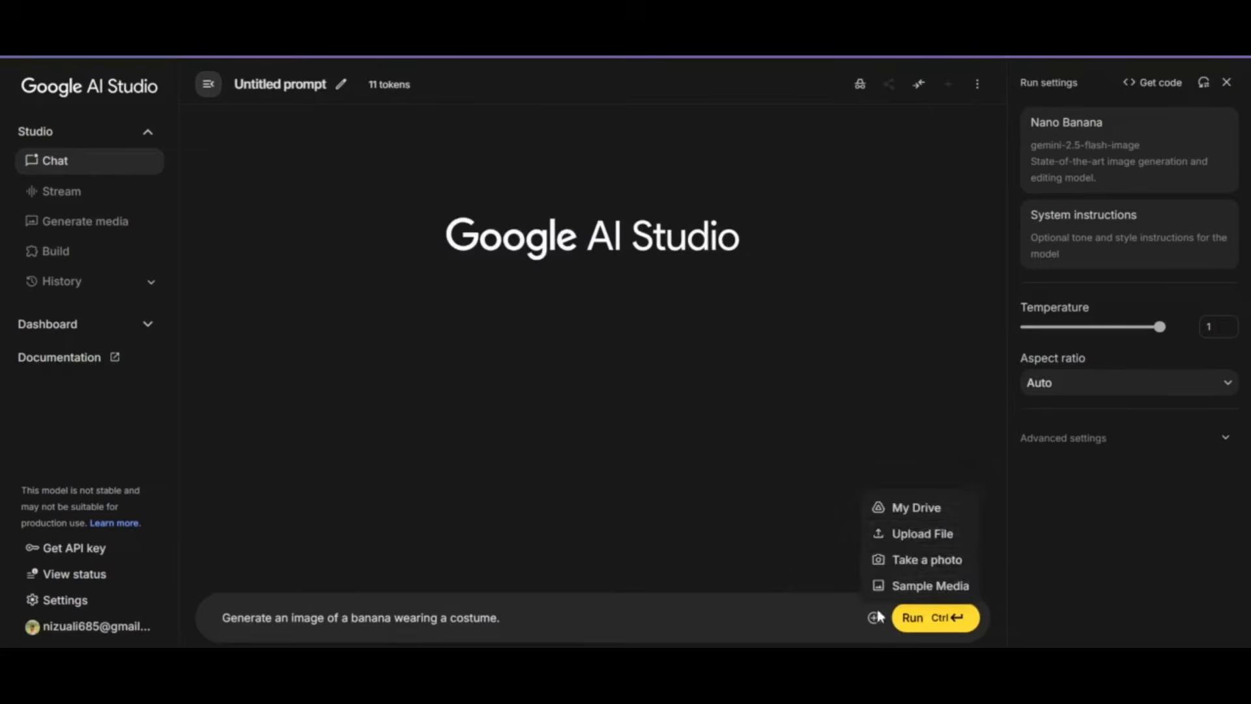
# Upload ChatGPT Image Oct 10, 2025, 03_33_03 PM and run the prompt “Futuristic cosmetic packaging, holographic foil, glowing lines, minimal typography, modern product branding.”
pyautogui.click(892, 534)
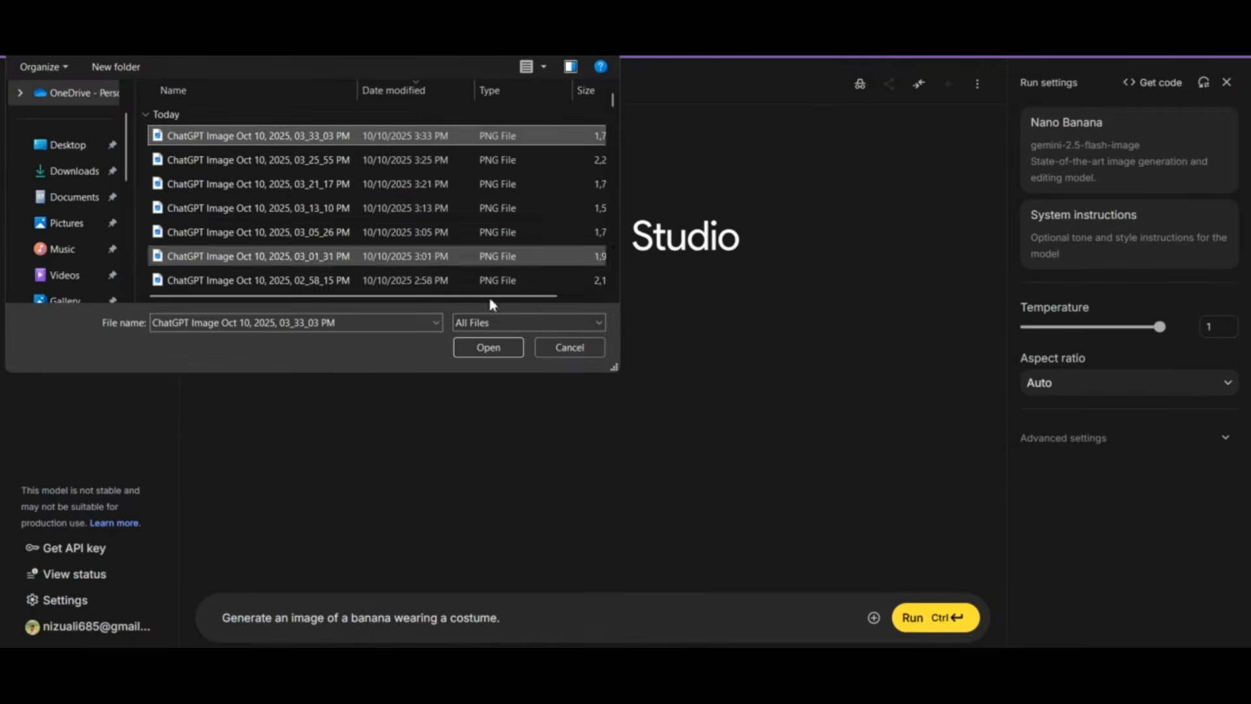
pyautogui.click(513, 348)
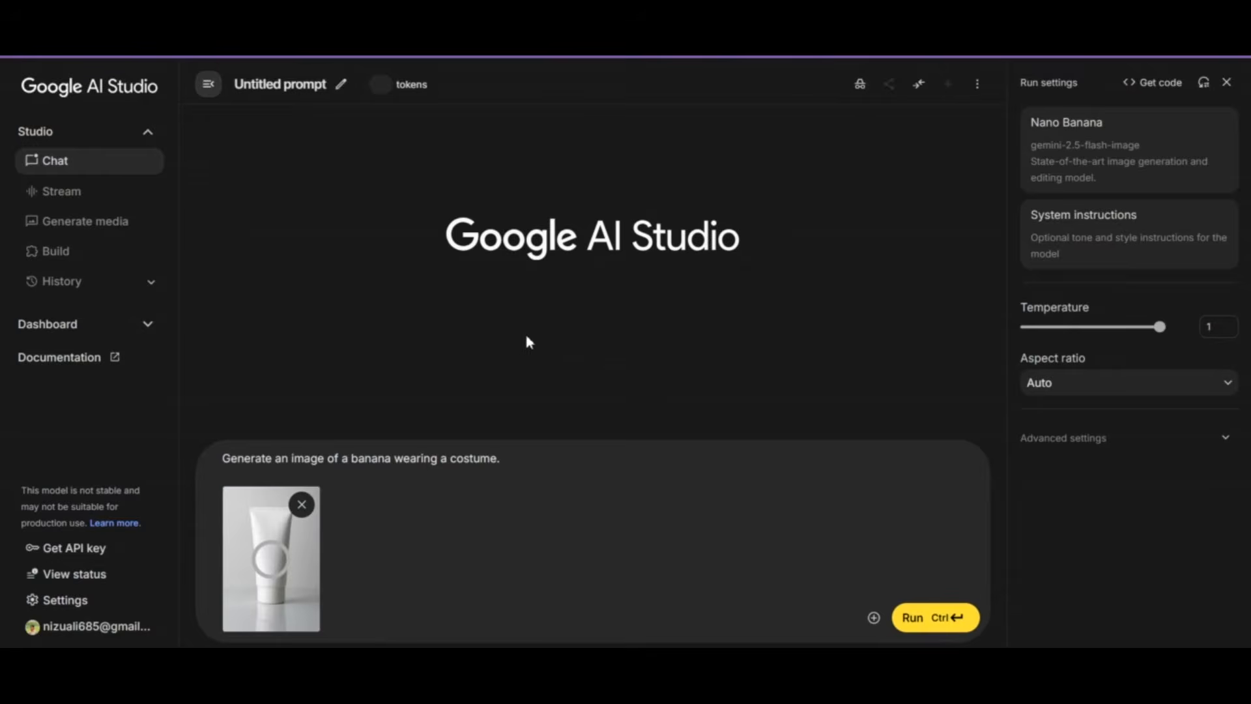
pyautogui.tripleClick(421, 463)
pyautogui.write('"Futuristic cosmetic packaging, holographic foil, glowing lines, minimal typography, modern product branding."')
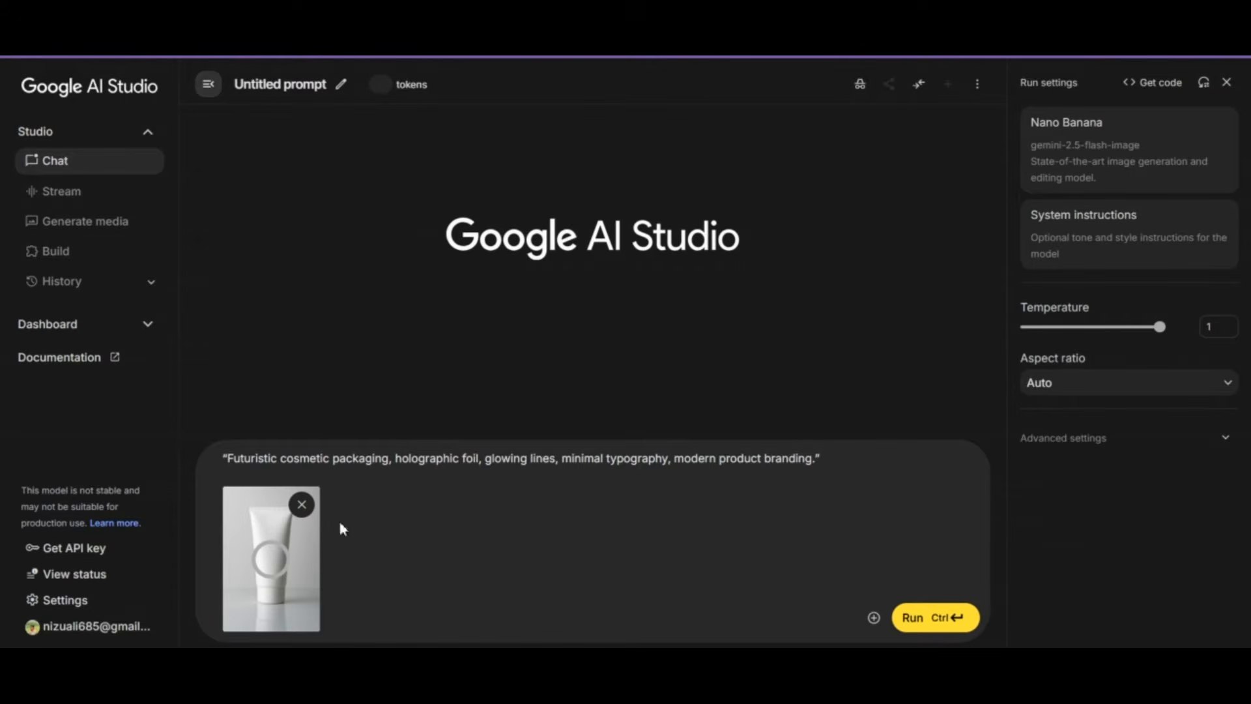
pyautogui.click(902, 618)
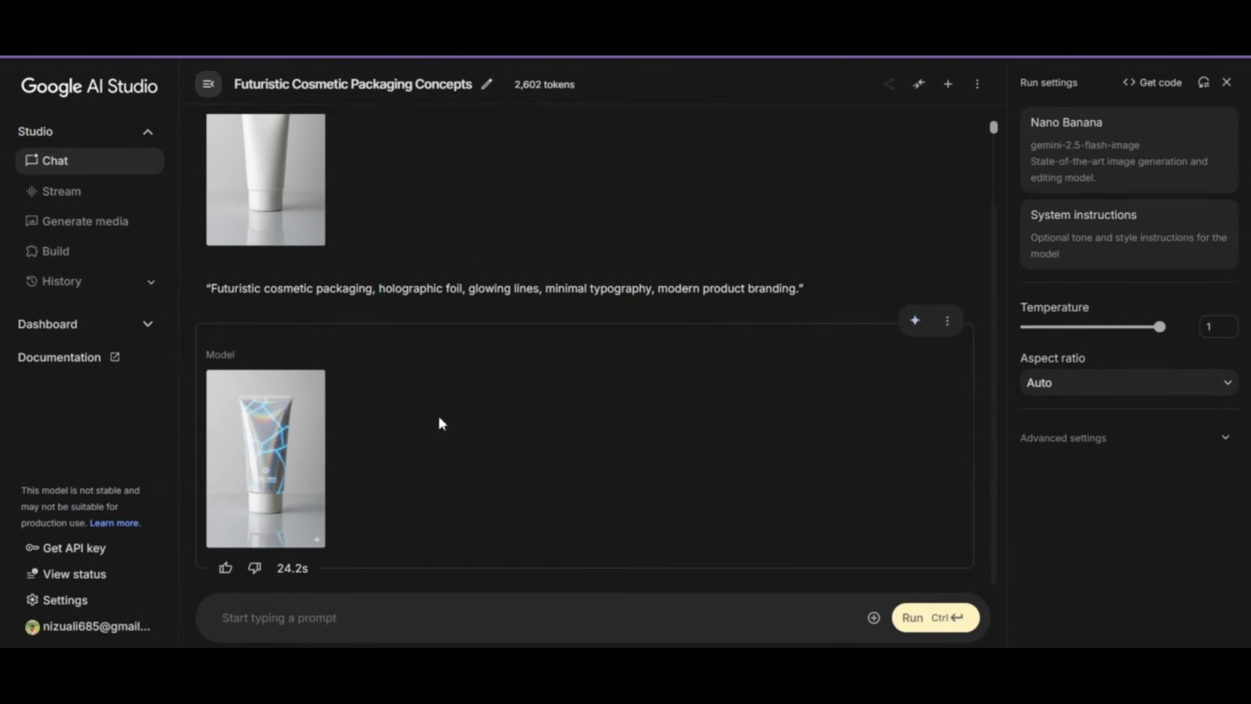
pyautogui.click(250, 449)
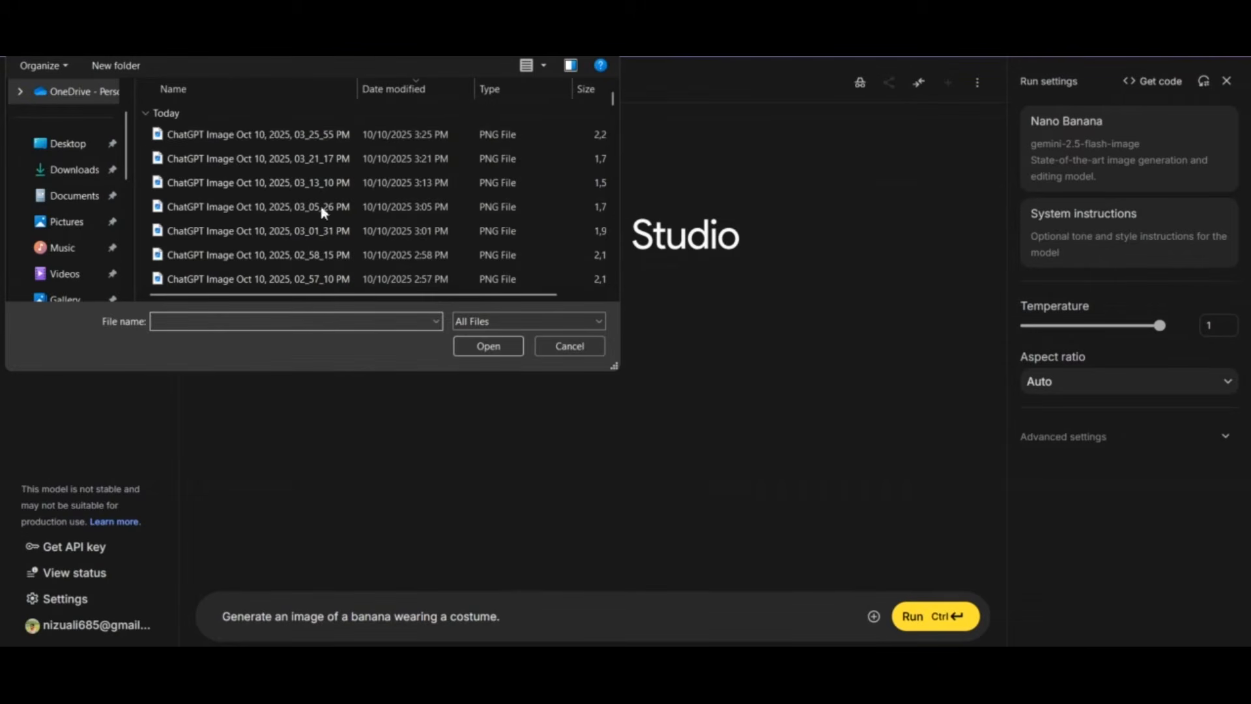
# Upload ChatGPT Image Oct 10, 2025, 03_25_55 PM and run the prompt “Organic soap box design, botanical illustration, pastel color scheme, eco-paper texture, clean layout.”
pyautogui.click(261, 134)
pyautogui.click(481, 349)
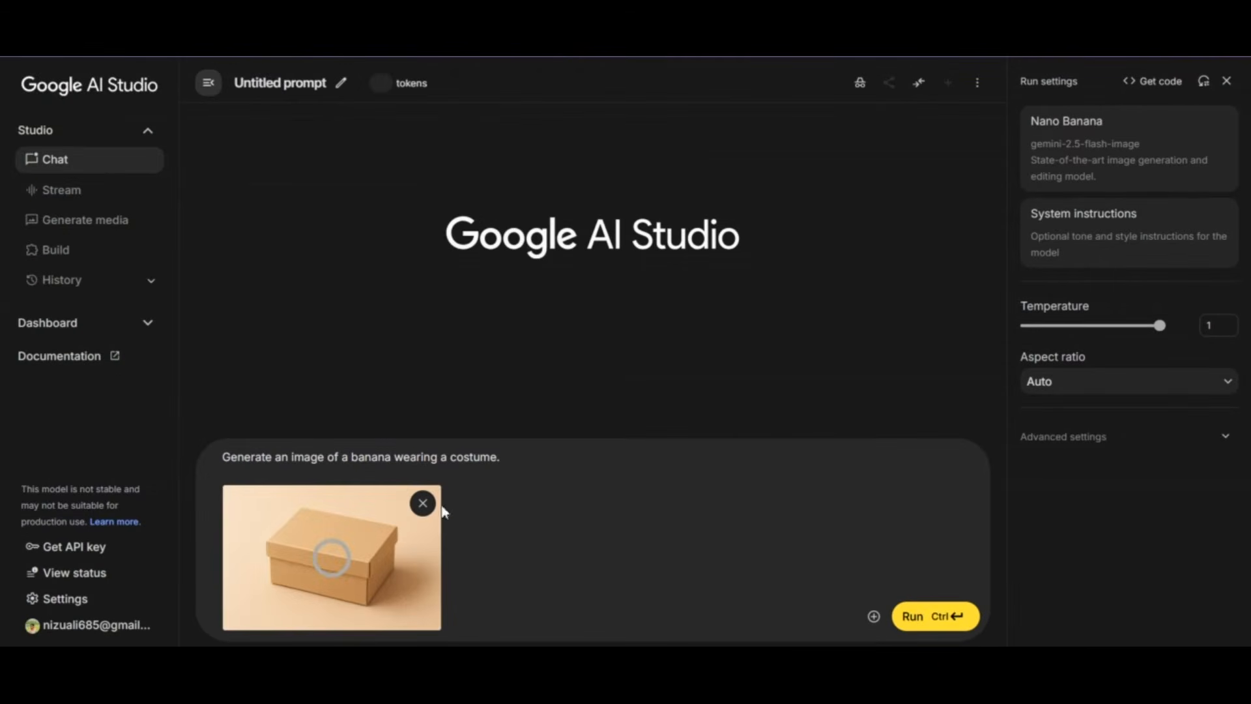
pyautogui.tripleClick(419, 460)
pyautogui.rightClick(432, 460)
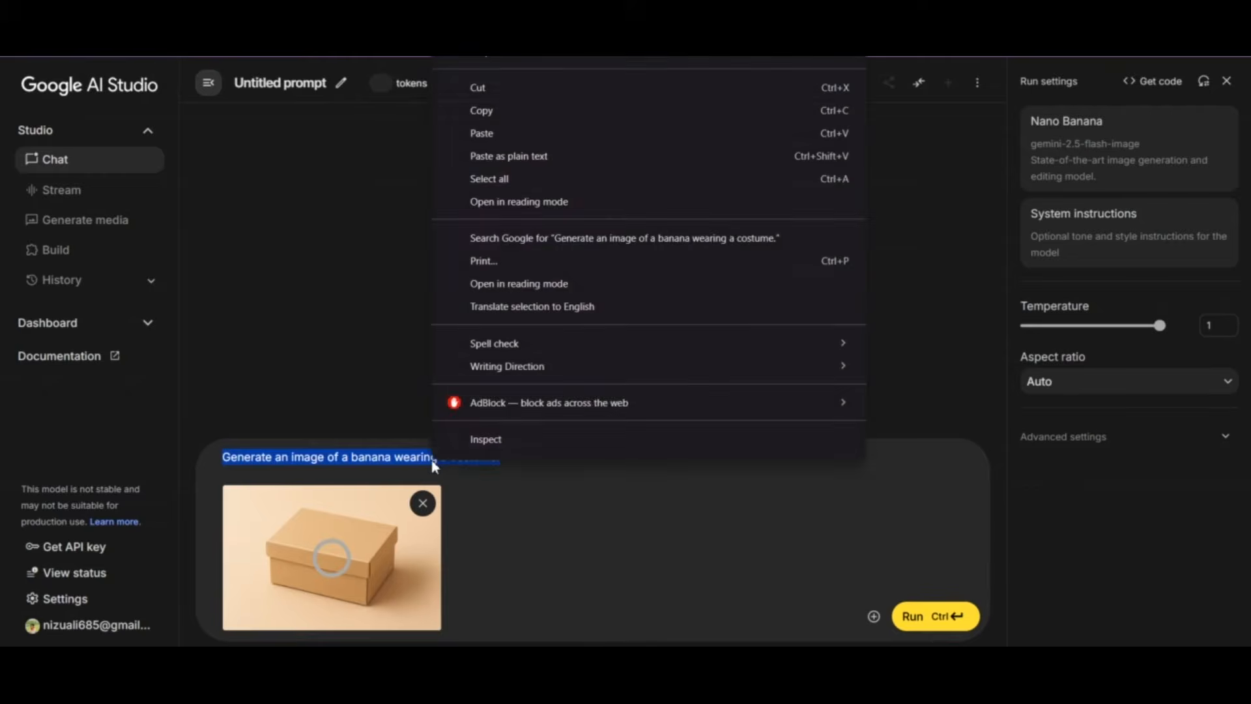
pyautogui.click(362, 464)
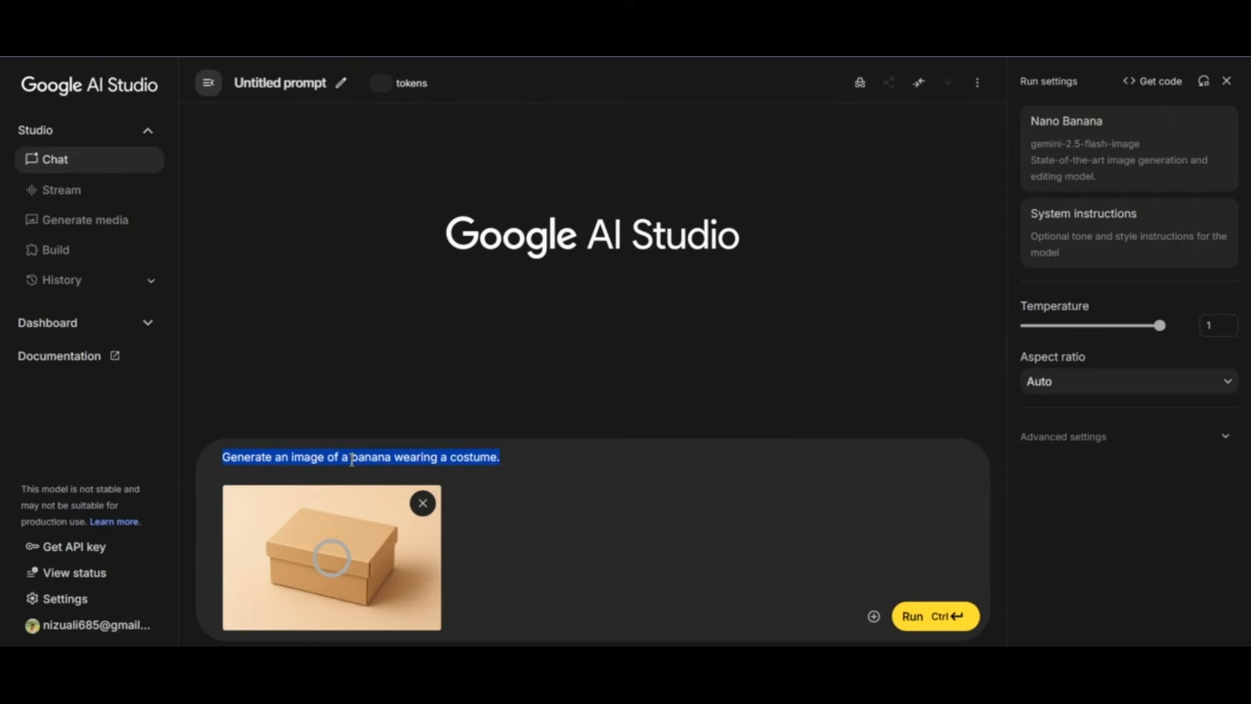
pyautogui.rightClick(352, 460)
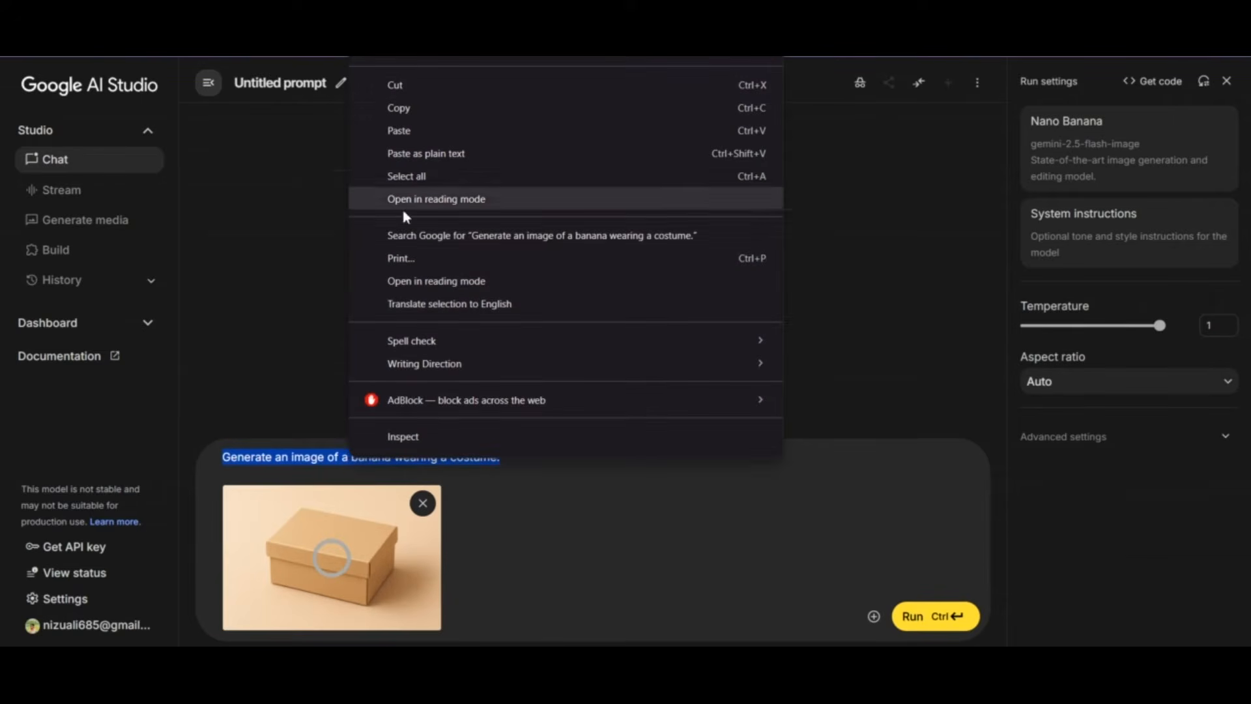
pyautogui.click(405, 130)
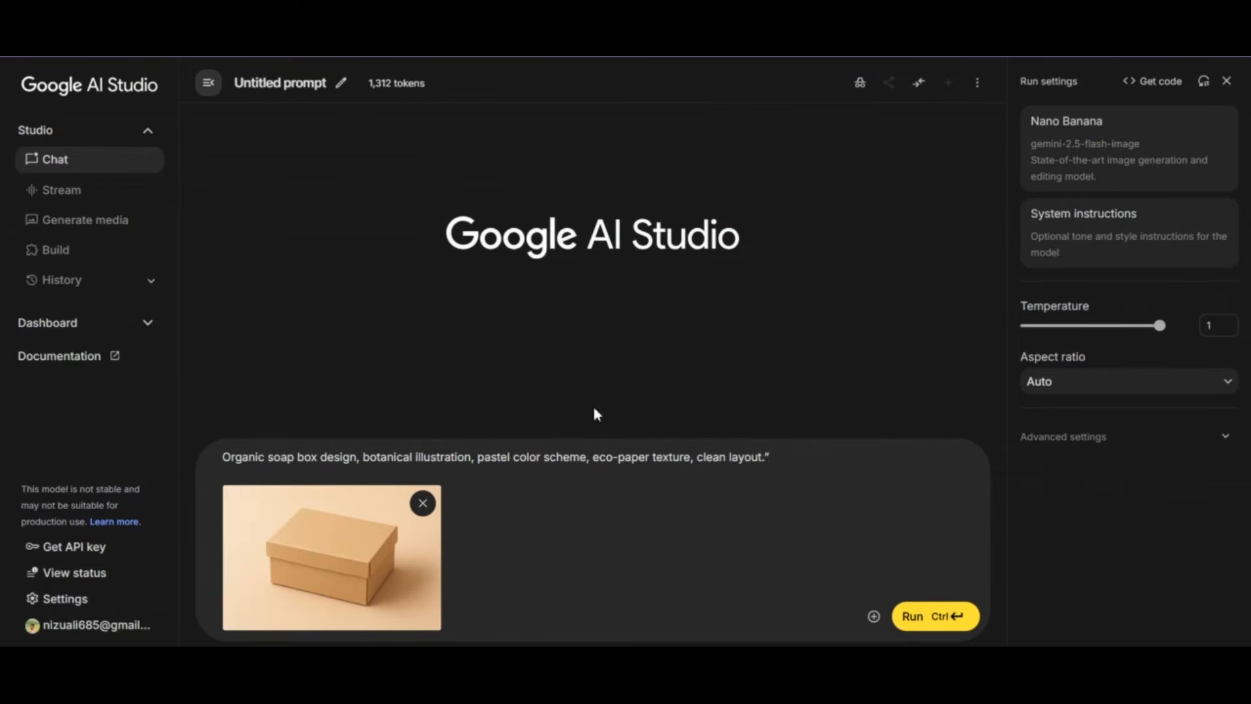
pyautogui.click(948, 622)
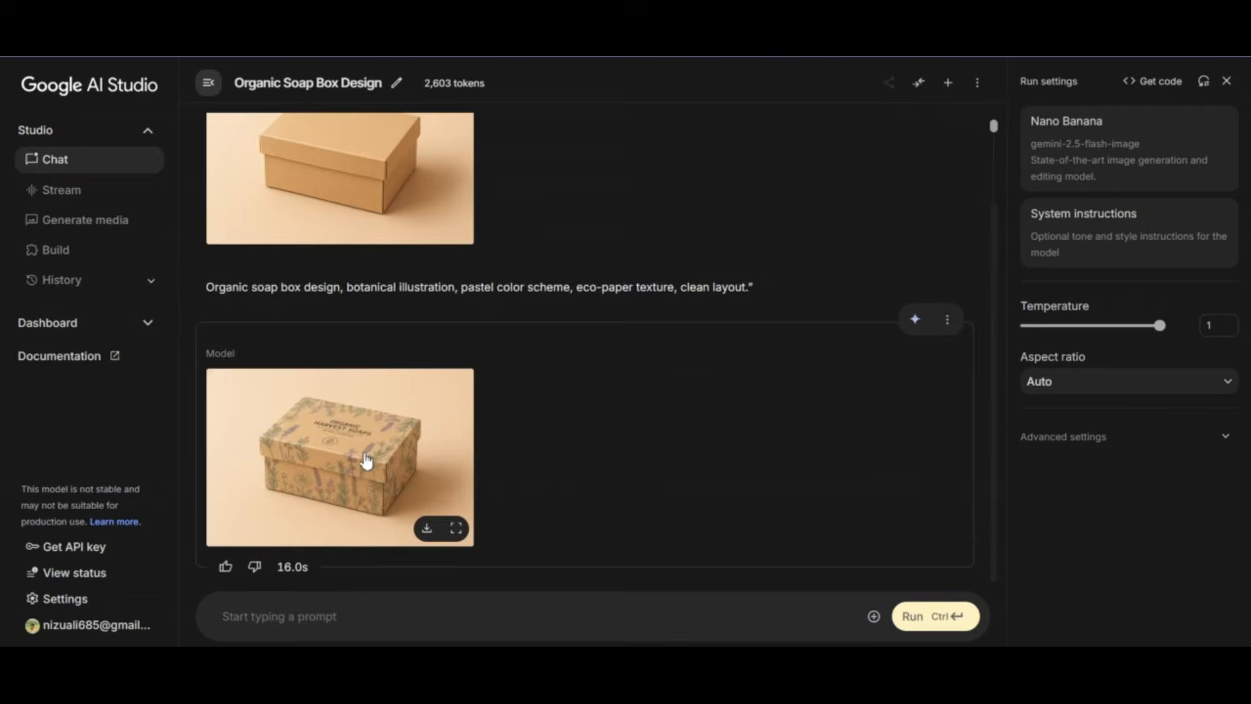
pyautogui.click(365, 454)
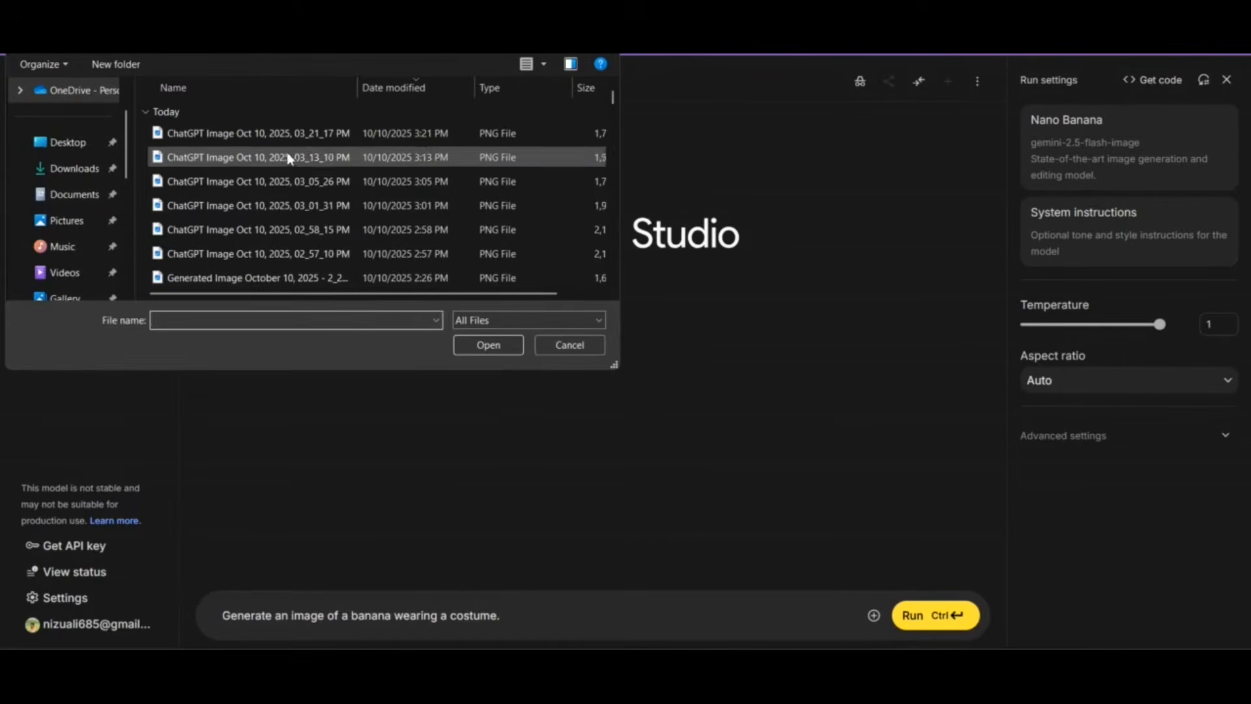
# Upload ChatGPT Image Oct 10, 2025, 03_21_17 PM and run the prompt “Luxury skincare packaging design, marble texture background, rose gold accents, minimalist label layout.”
pyautogui.click(280, 134)
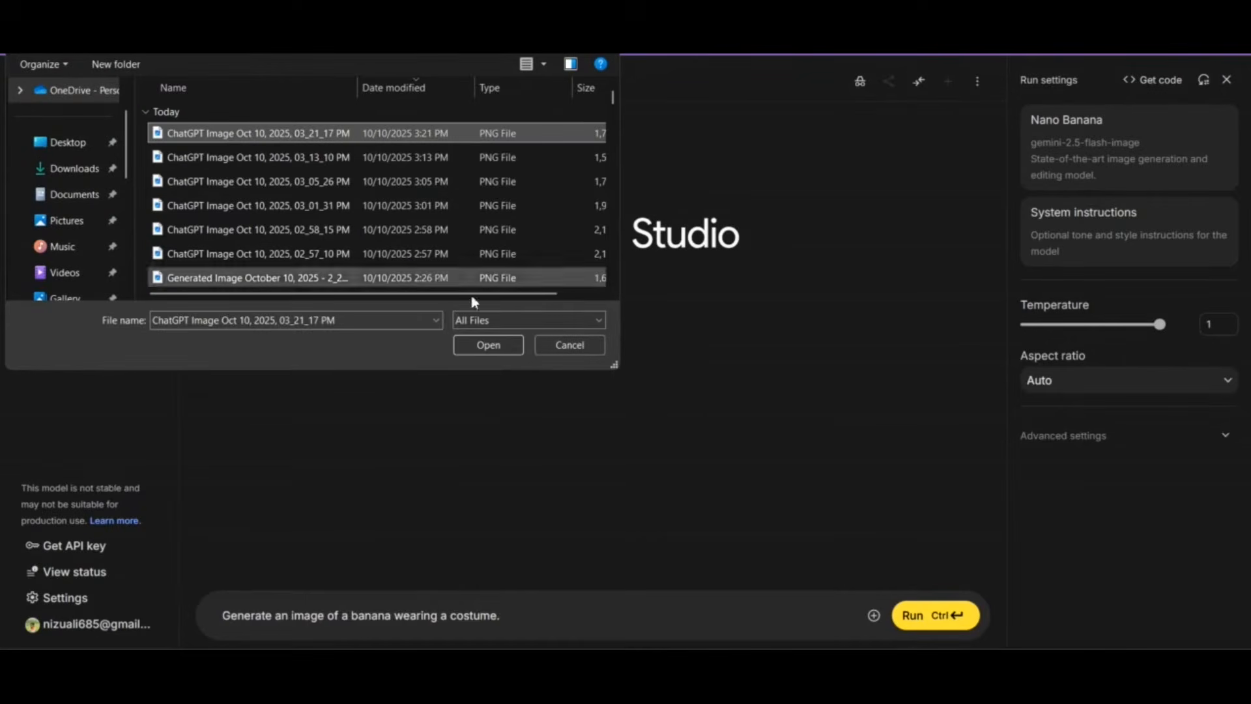
pyautogui.click(489, 345)
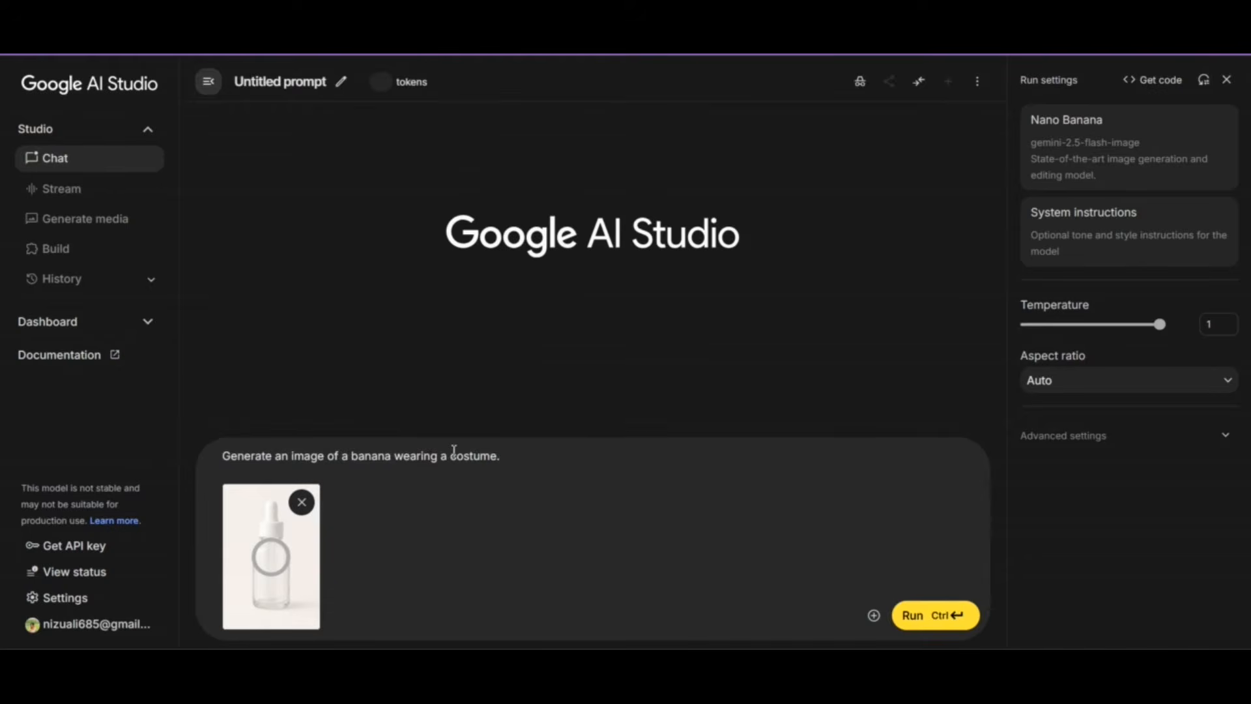
pyautogui.tripleClick(450, 455)
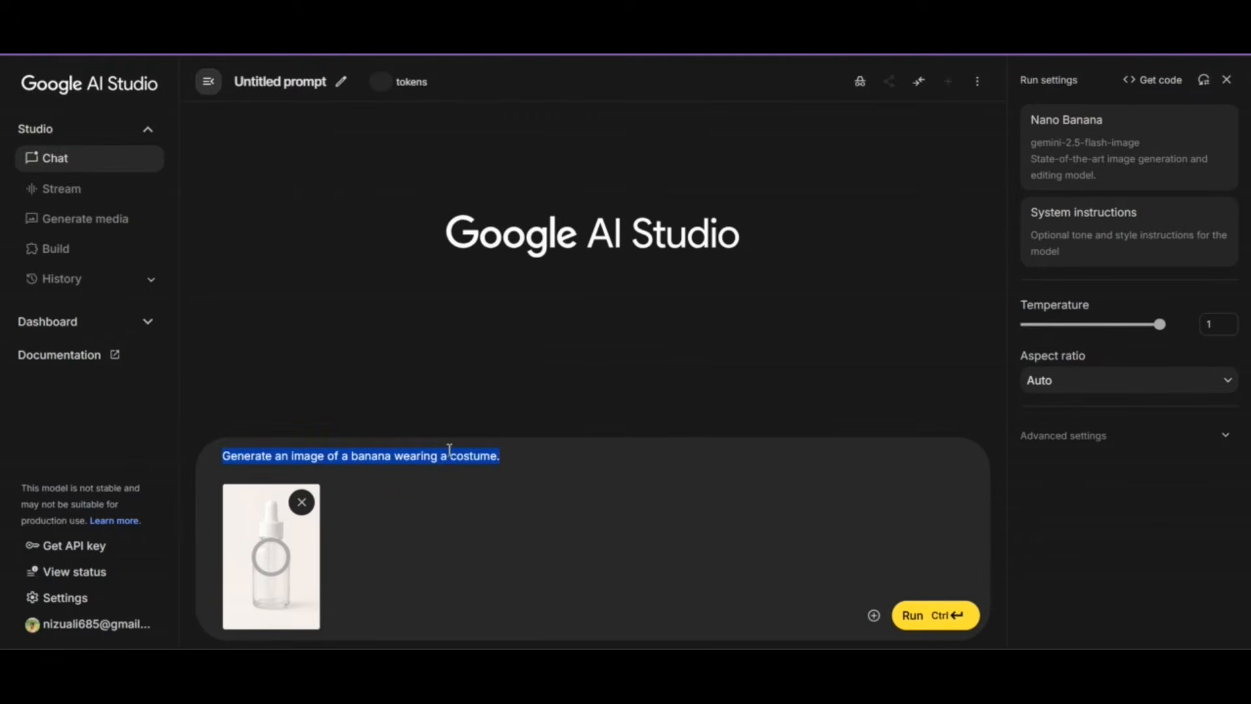
pyautogui.rightClick(447, 455)
pyautogui.click(497, 122)
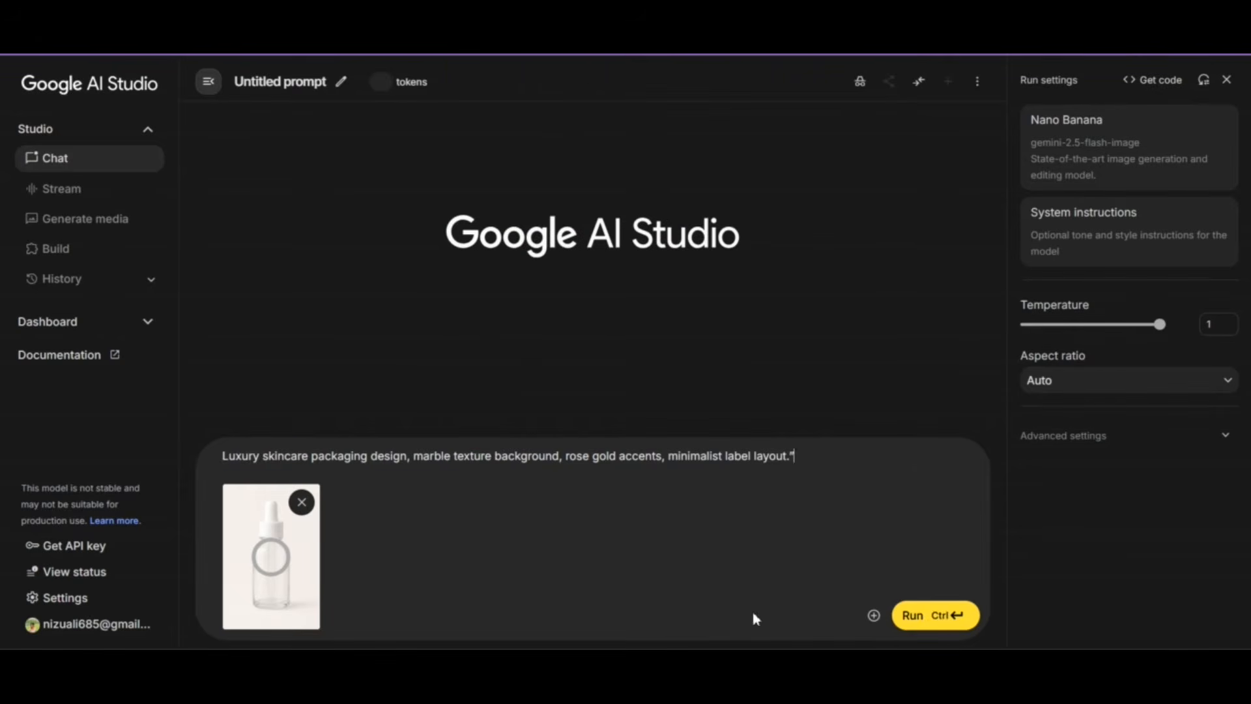
pyautogui.click(936, 615)
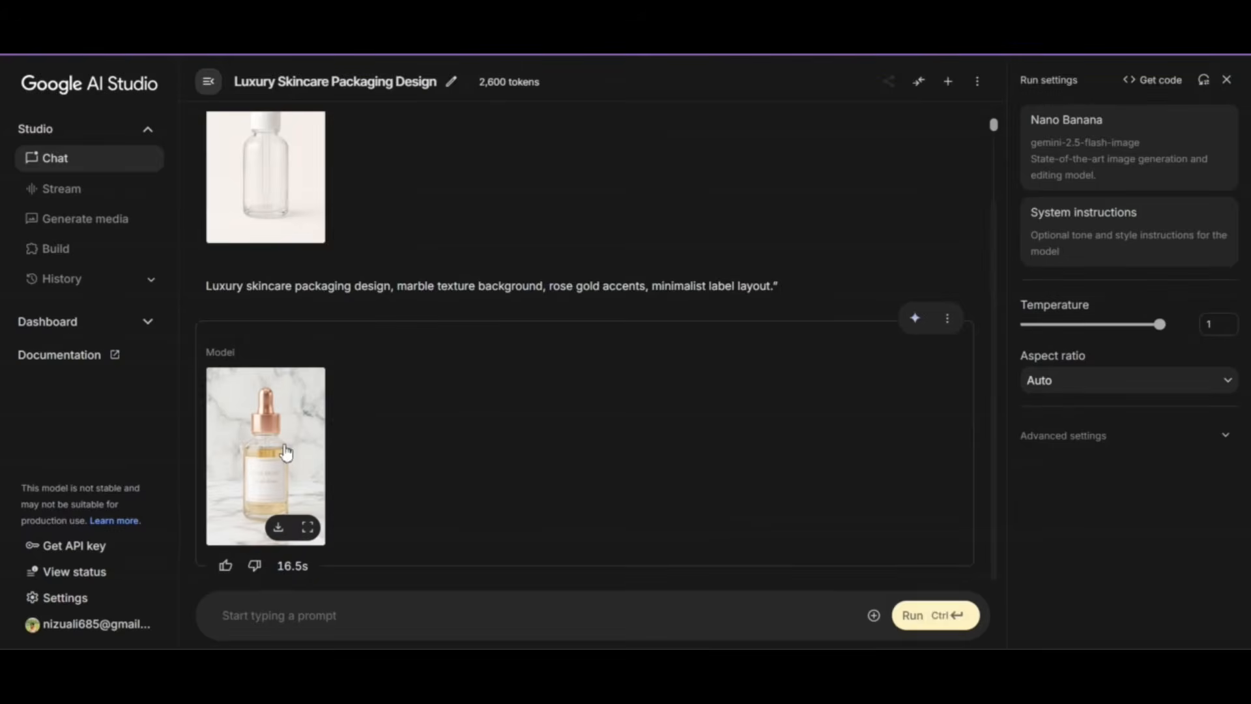
pyautogui.click(282, 444)
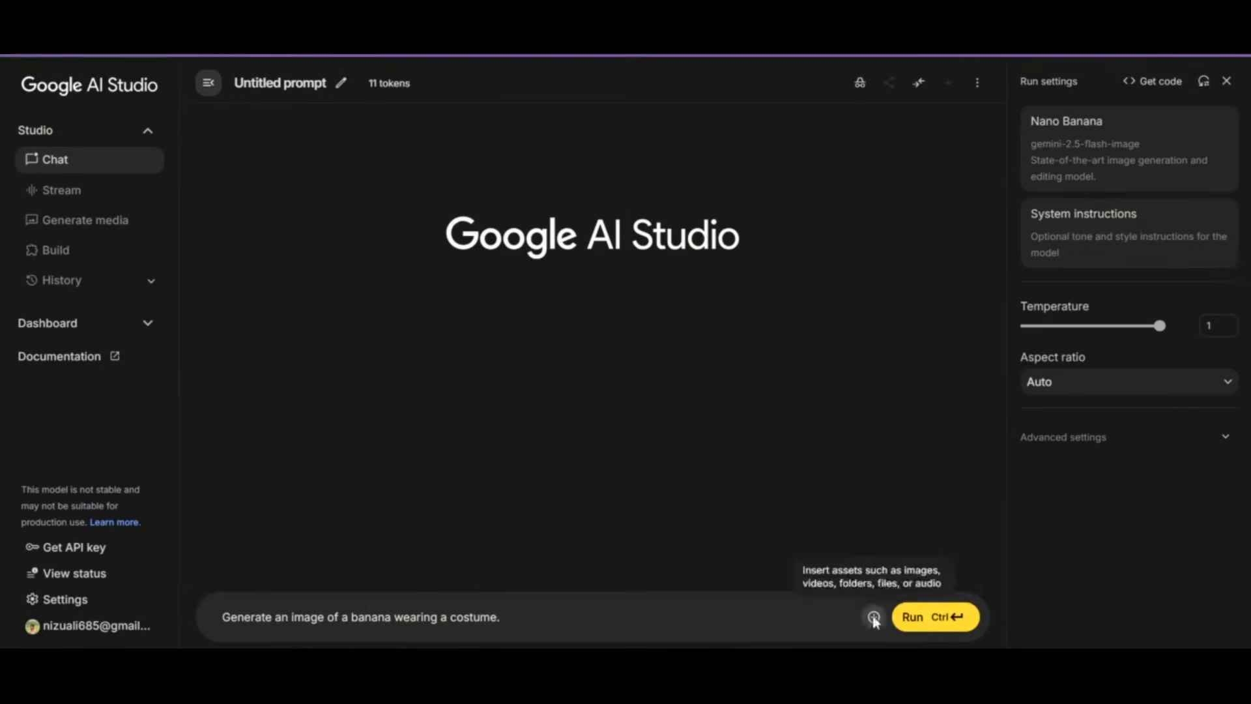
# Upload the bottle picture ChatGPT Image Oct 10, 2025, 03_13_10 PM from the computer to the new prompt
pyautogui.click(875, 617)
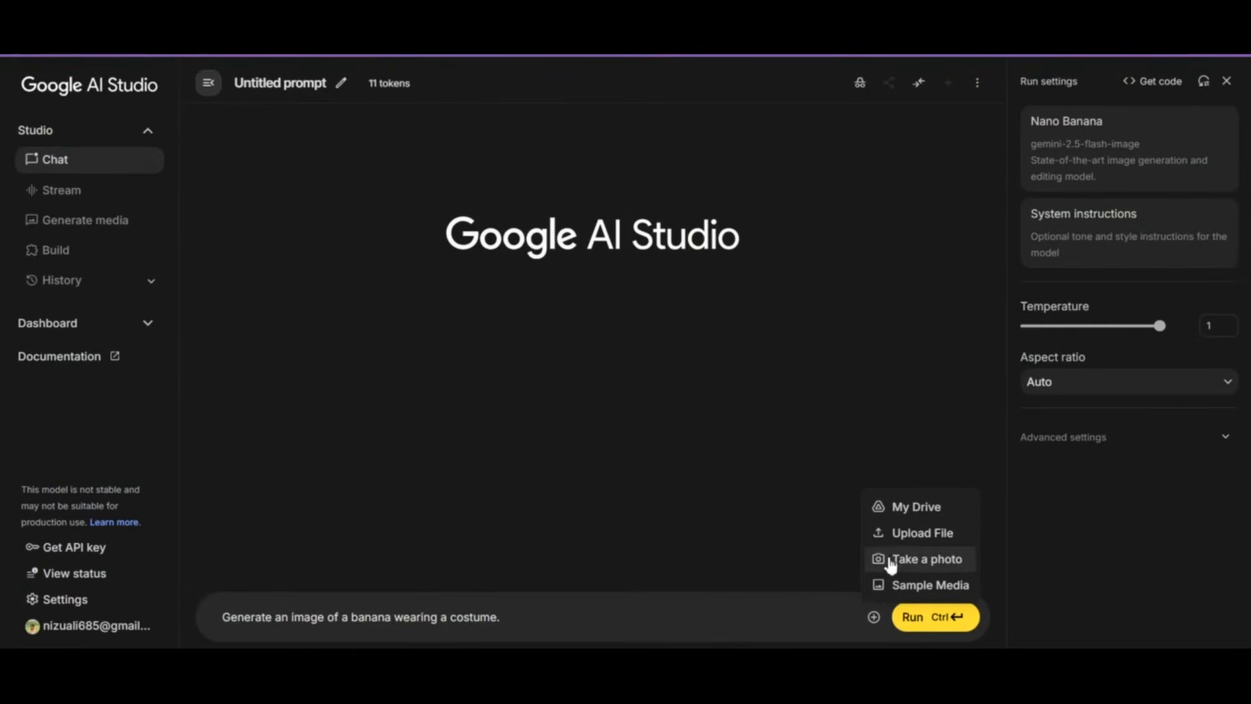
pyautogui.click(879, 531)
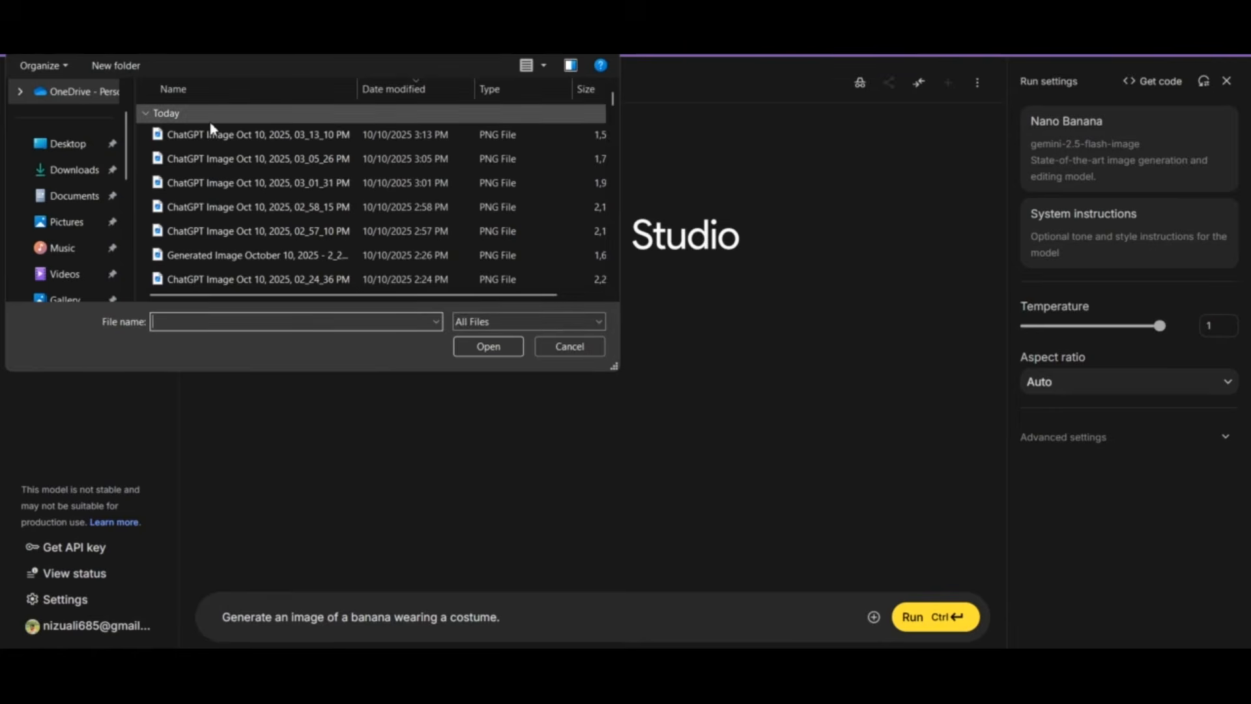
pyautogui.click(207, 118)
pyautogui.click(322, 134)
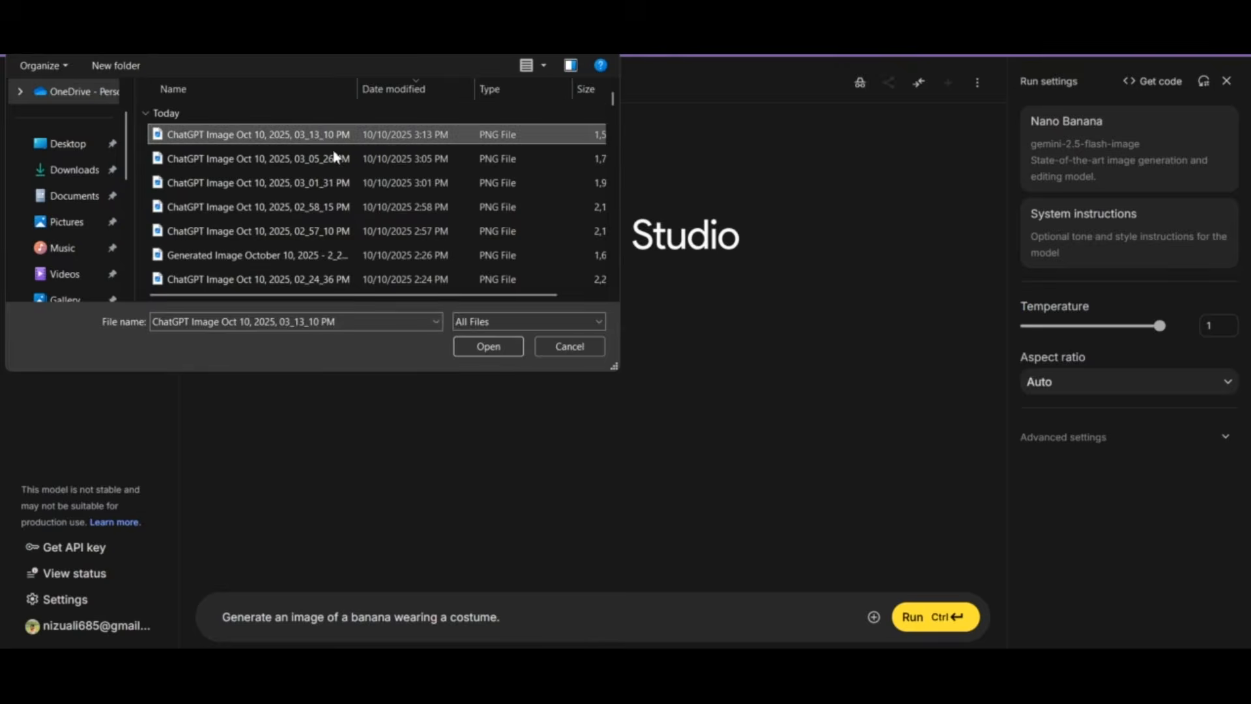
pyautogui.click(489, 346)
# Run the prompt “Minimal juice bottle label, geometric fruit icons, modern sans-serif font, transparent label, fresh tone palette.” and view the generated image enlarged
pyautogui.tripleClick(440, 458)
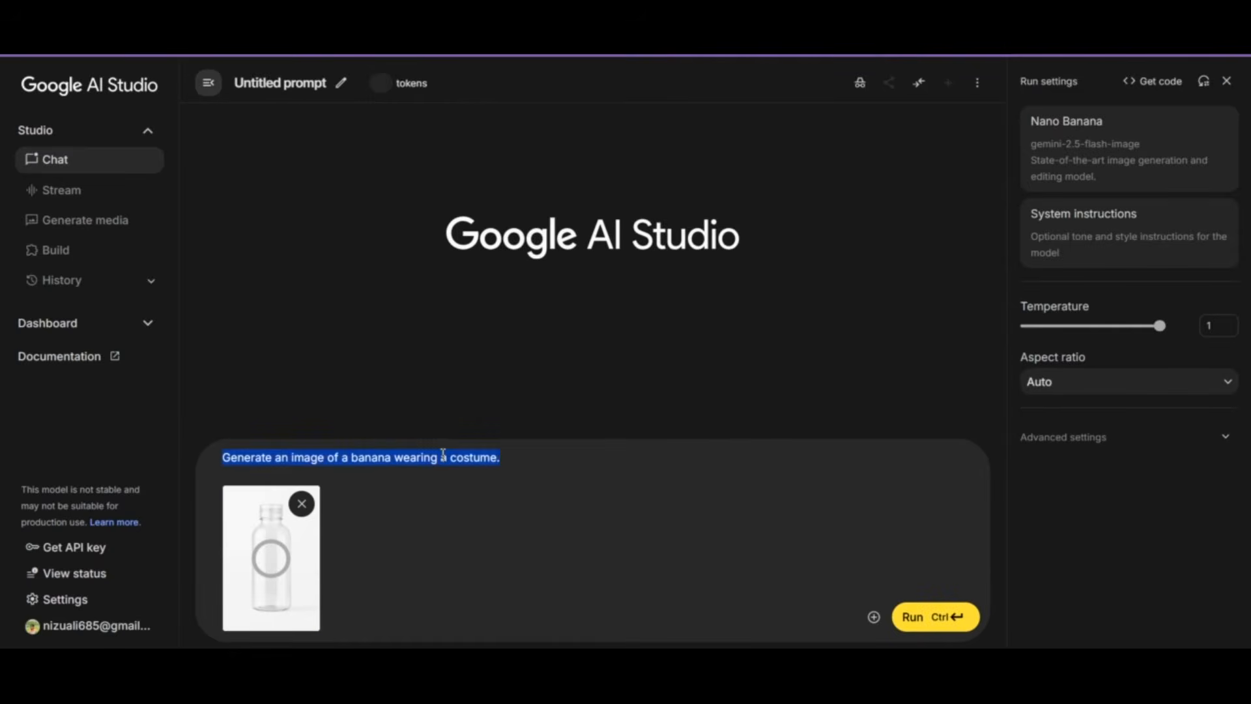
pyautogui.rightClick(440, 457)
pyautogui.click(495, 126)
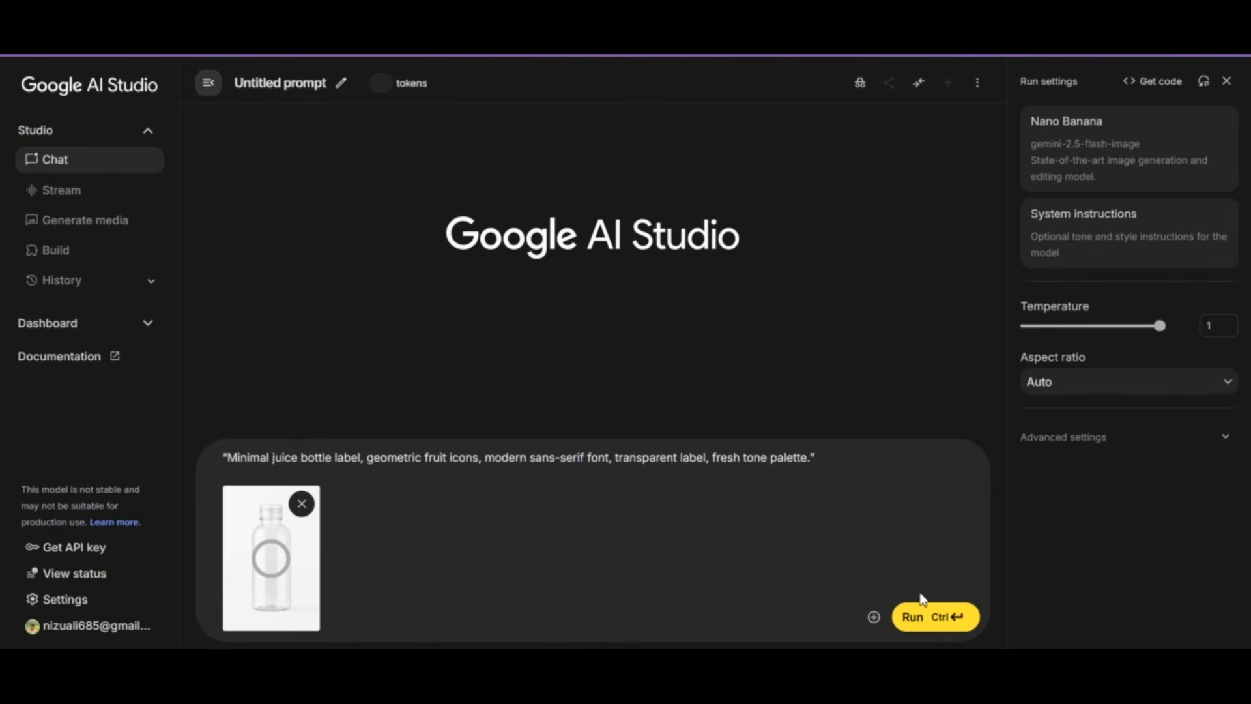
pyautogui.click(932, 619)
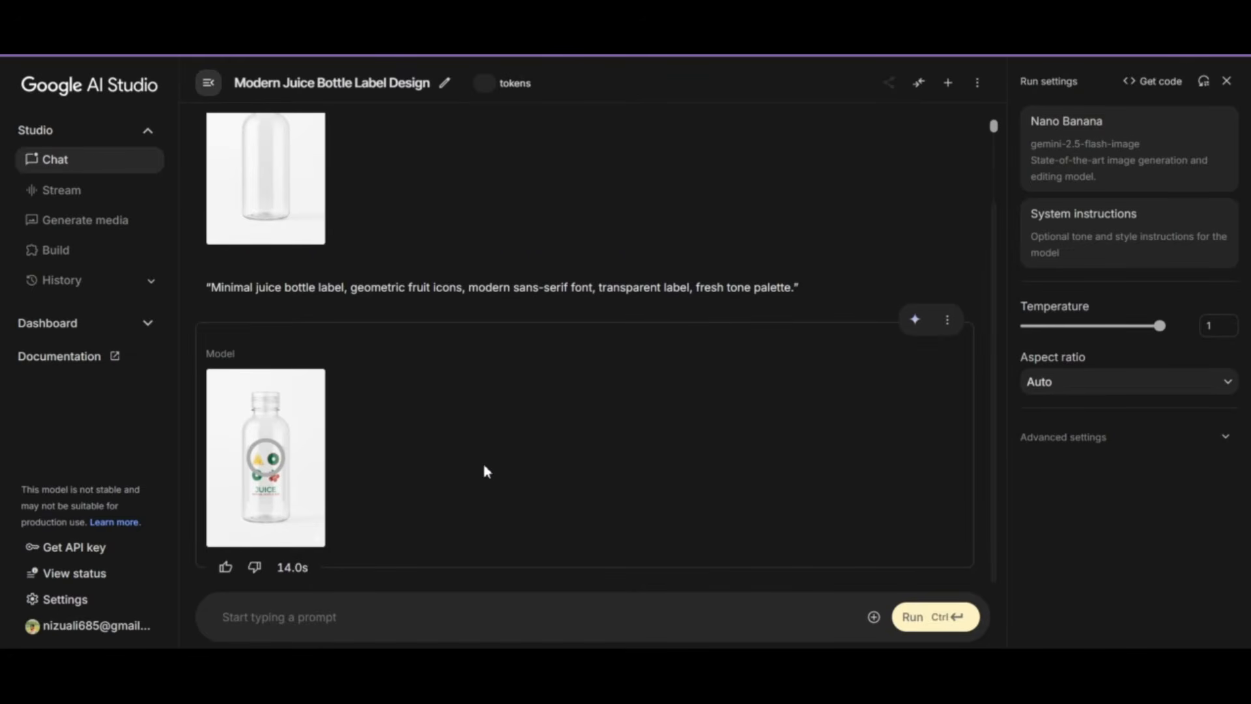
pyautogui.click(287, 428)
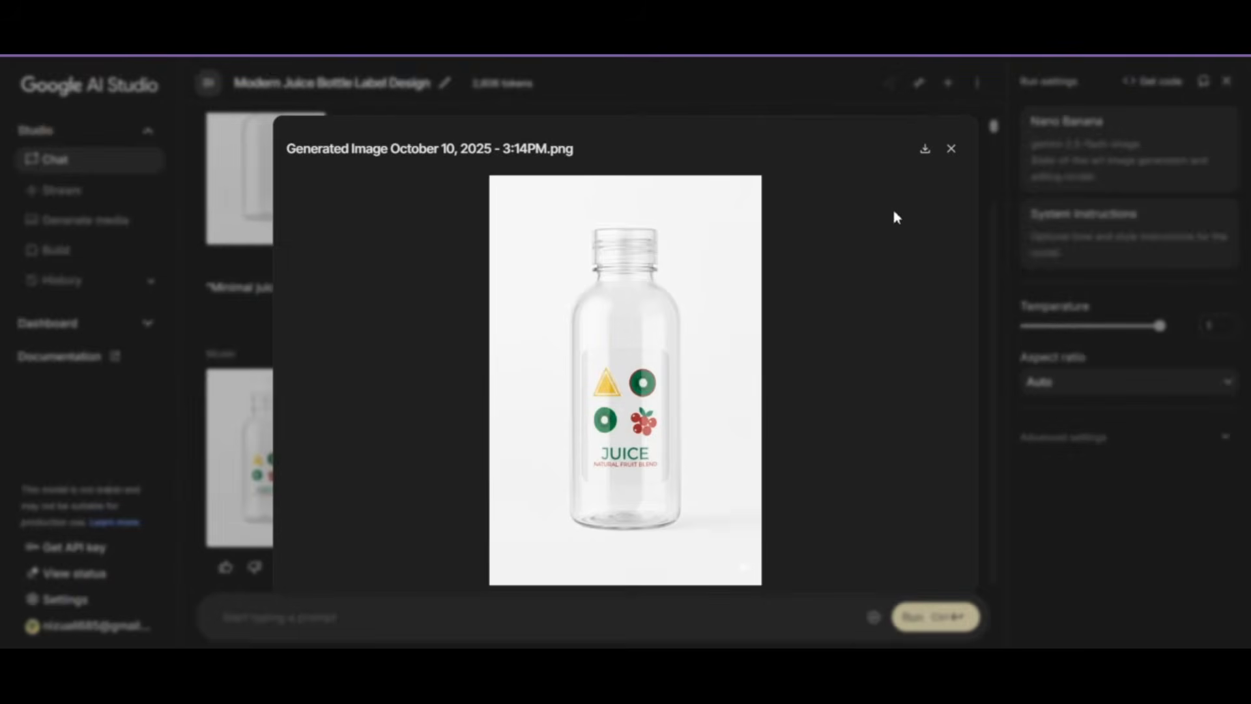
pyautogui.click(952, 151)
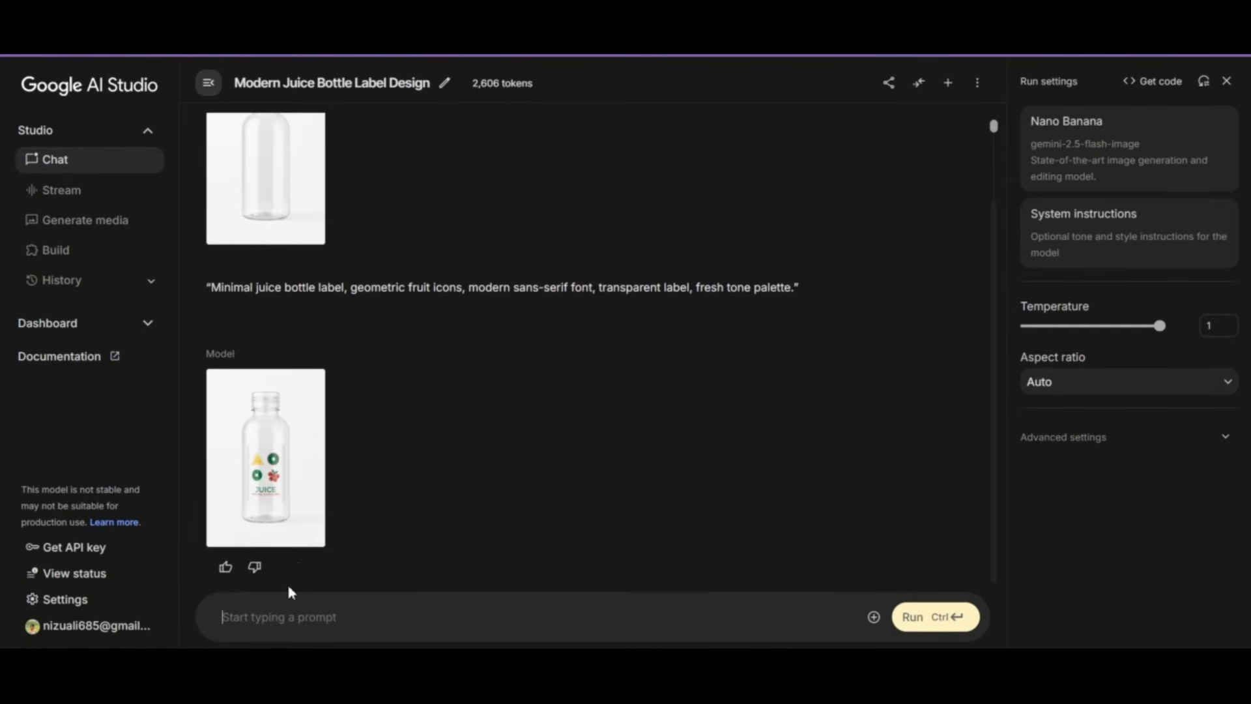
# Run the follow-up prompt “change bottle color to modern look” and view the new bottle image enlarged
pyautogui.write('change bottle')
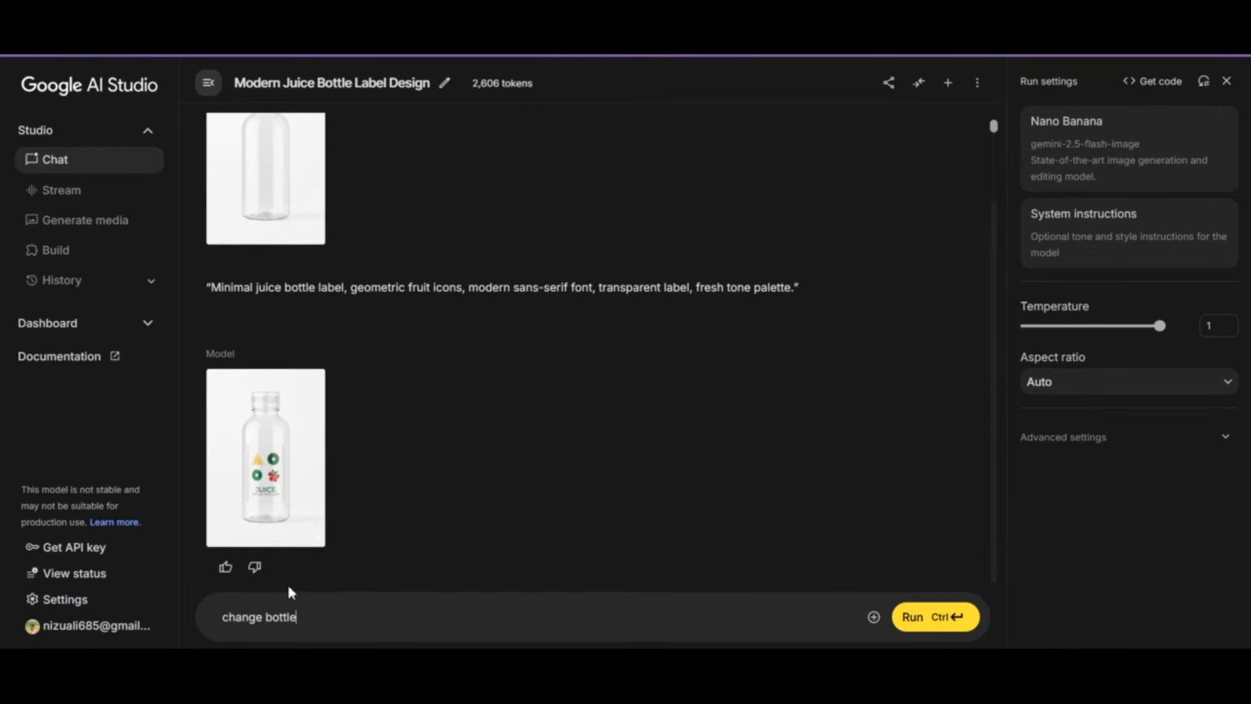
pyautogui.write('color')
pyautogui.press('BackSpace')
pyautogui.write('r to modern')
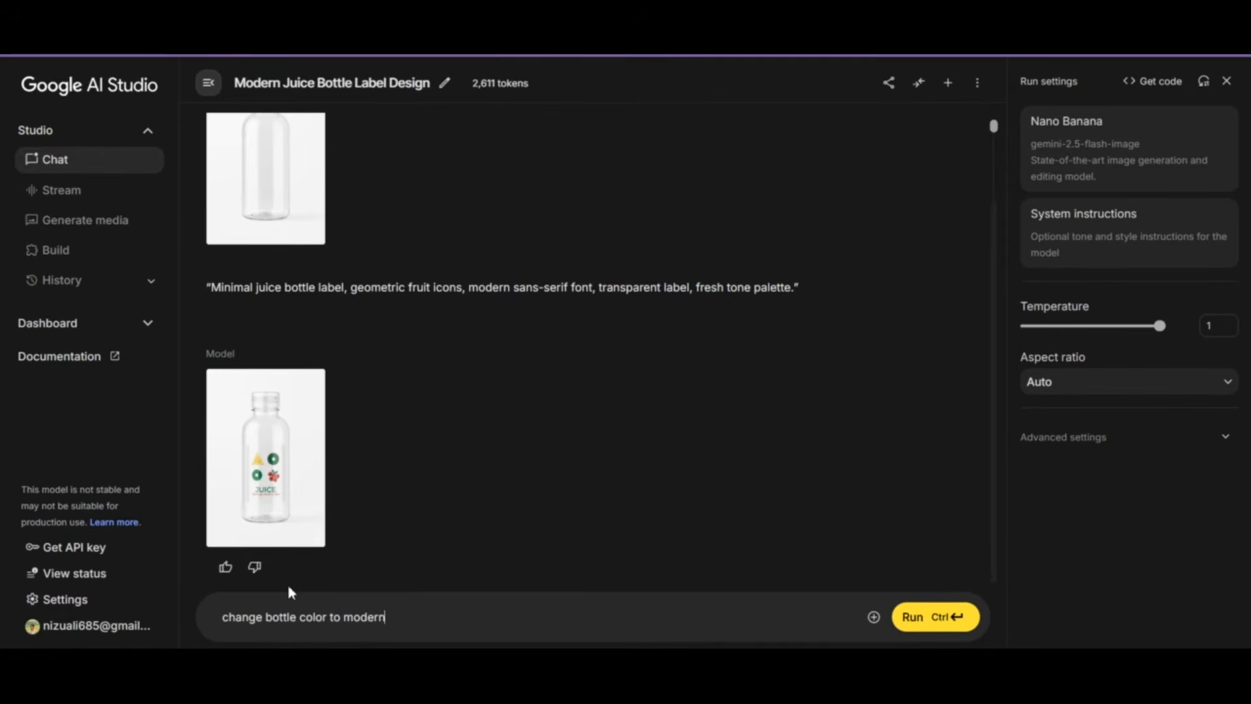
pyautogui.write(' look')
pyautogui.press('Return')
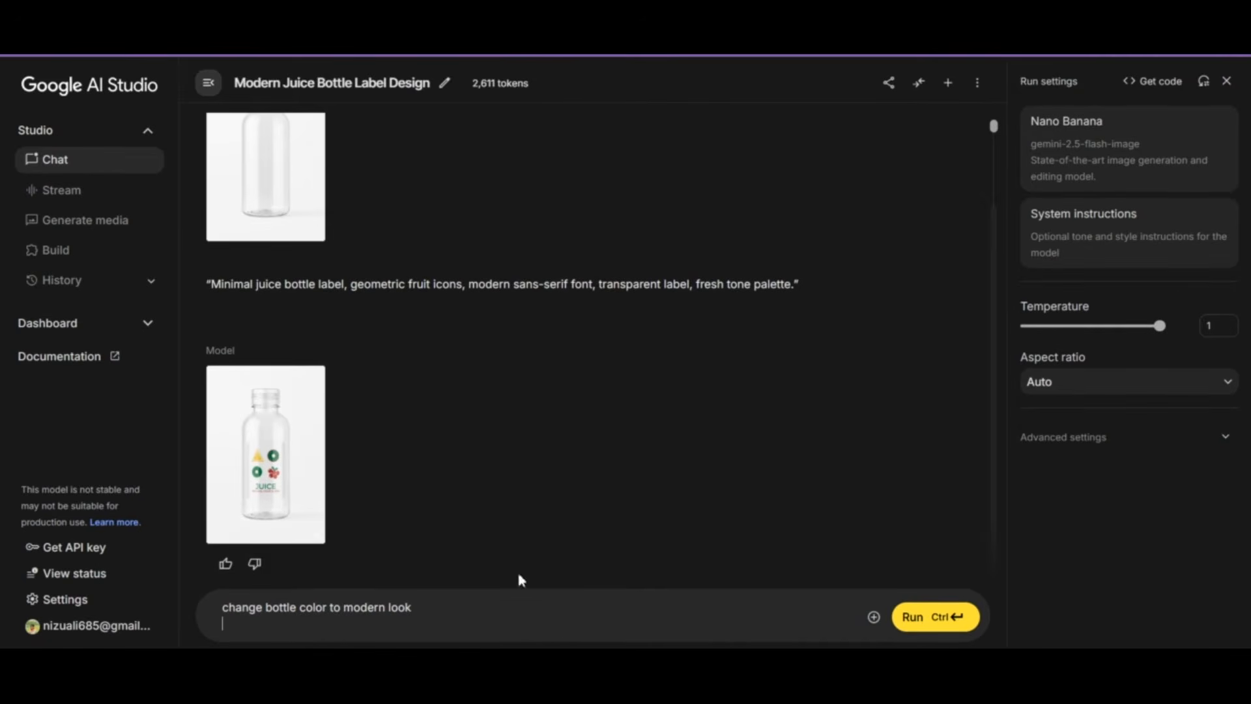
pyautogui.click(920, 619)
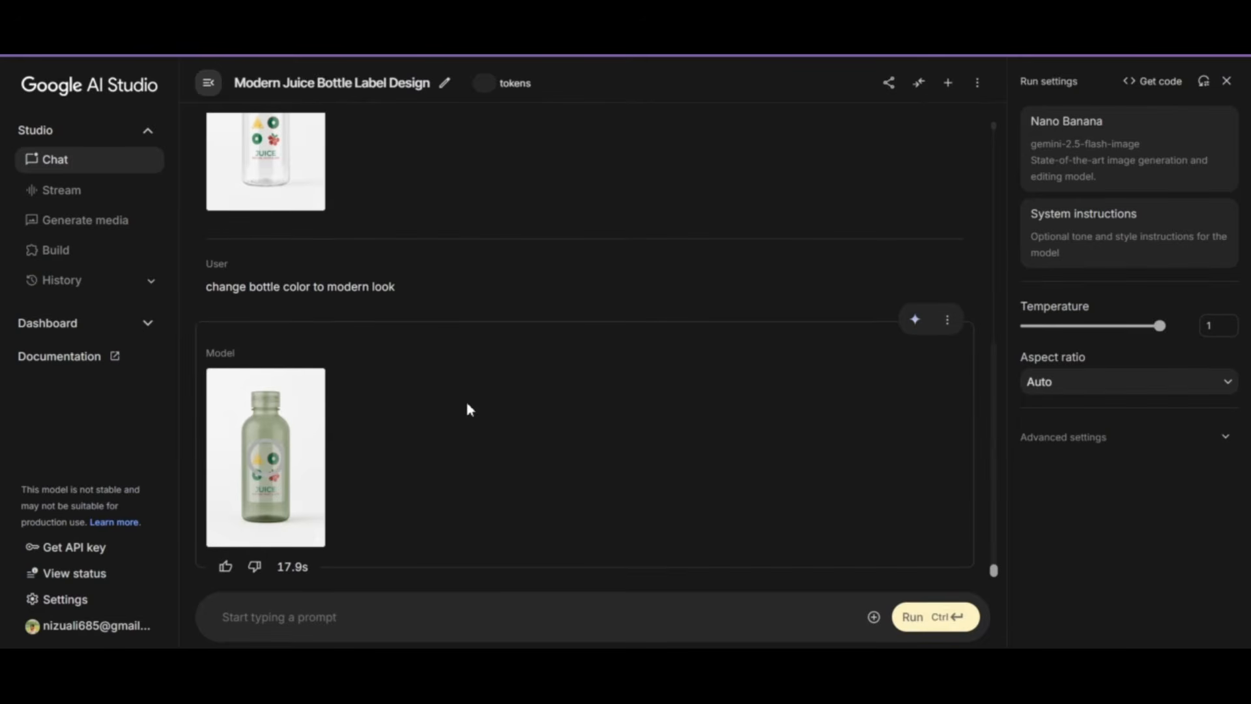
pyautogui.click(280, 461)
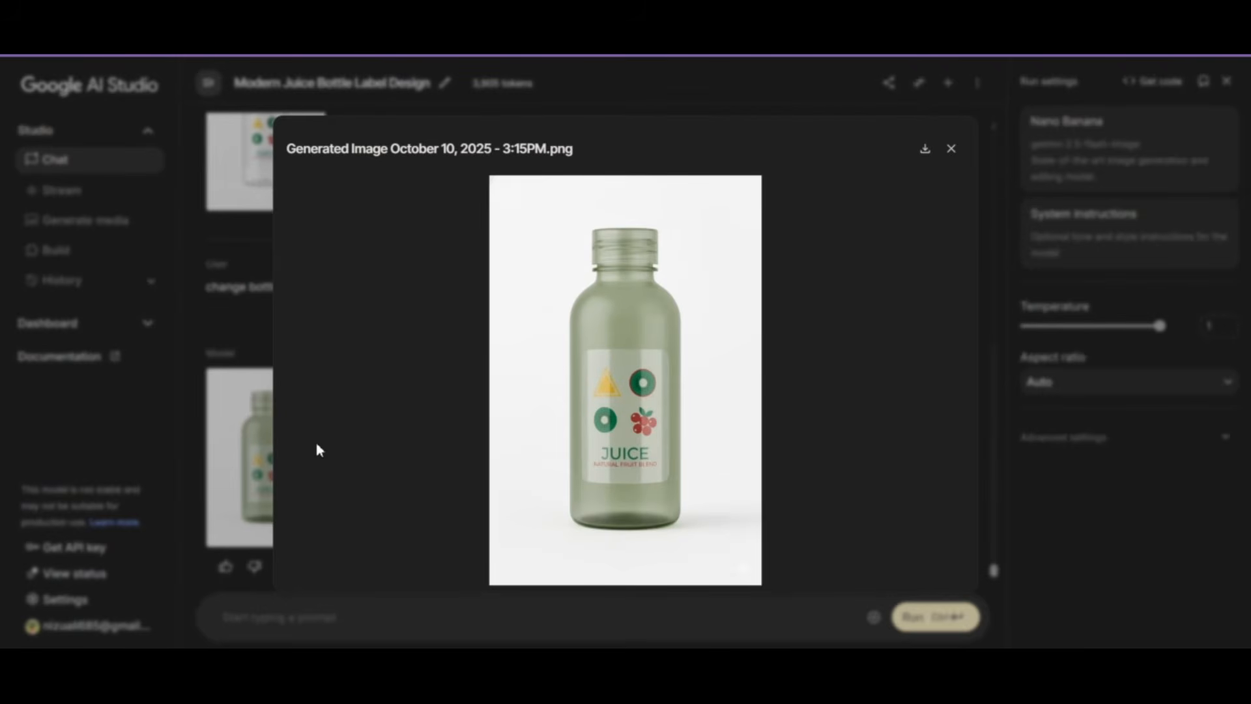
# Inspect the enlarged green juice bottle image at full size, checking its label, and close the image viewer
pyautogui.click(652, 412)
pyautogui.scroll(-5, 653, 412)
pyautogui.scroll(-2, 652, 412)
pyautogui.scroll(4, 652, 412)
pyautogui.click(652, 412)
pyautogui.click(951, 149)
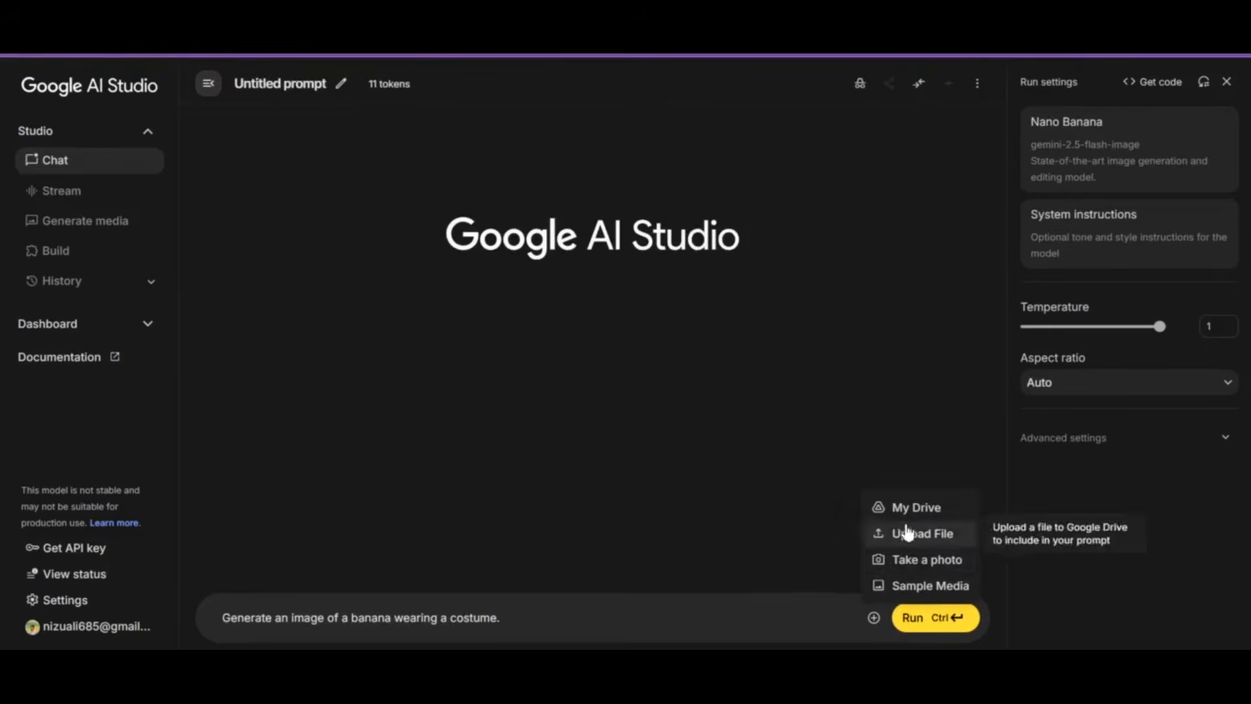
# Upload the blank can picture ChatGPT Image Oct 10, 2025, 03_05_26 PM from the Downloads folder to the new prompt
pyautogui.click(845, 512)
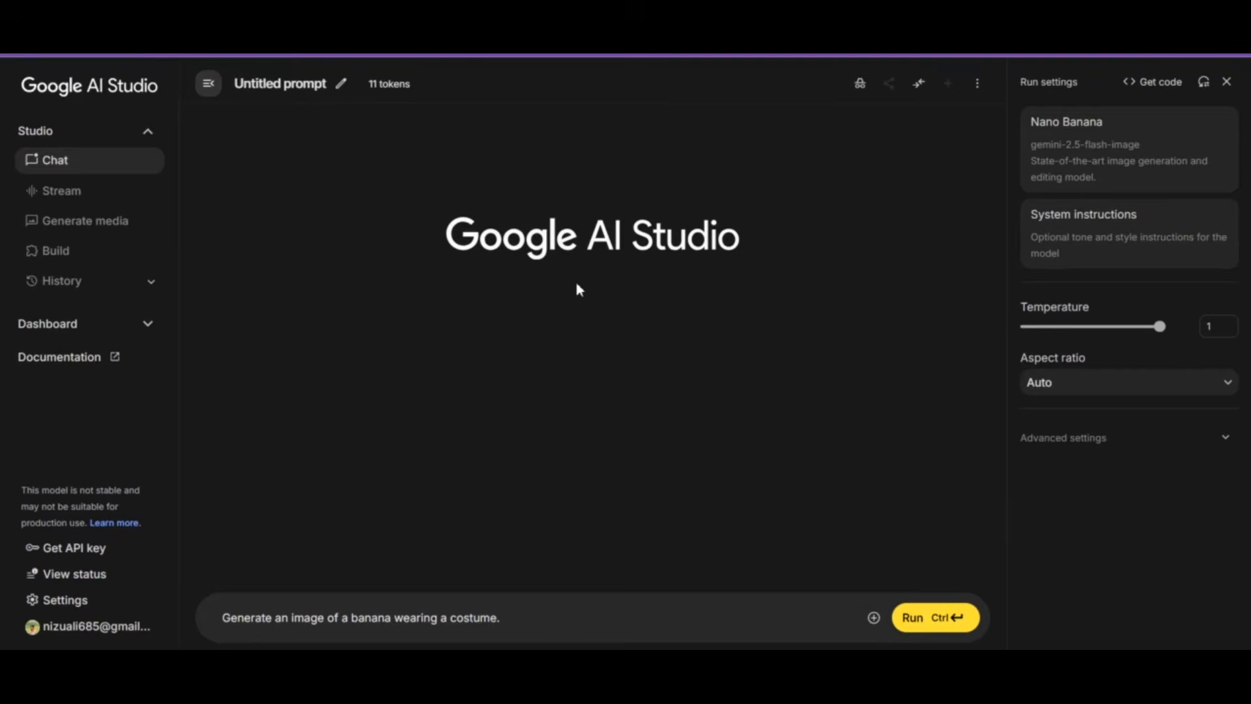
pyautogui.click(86, 169)
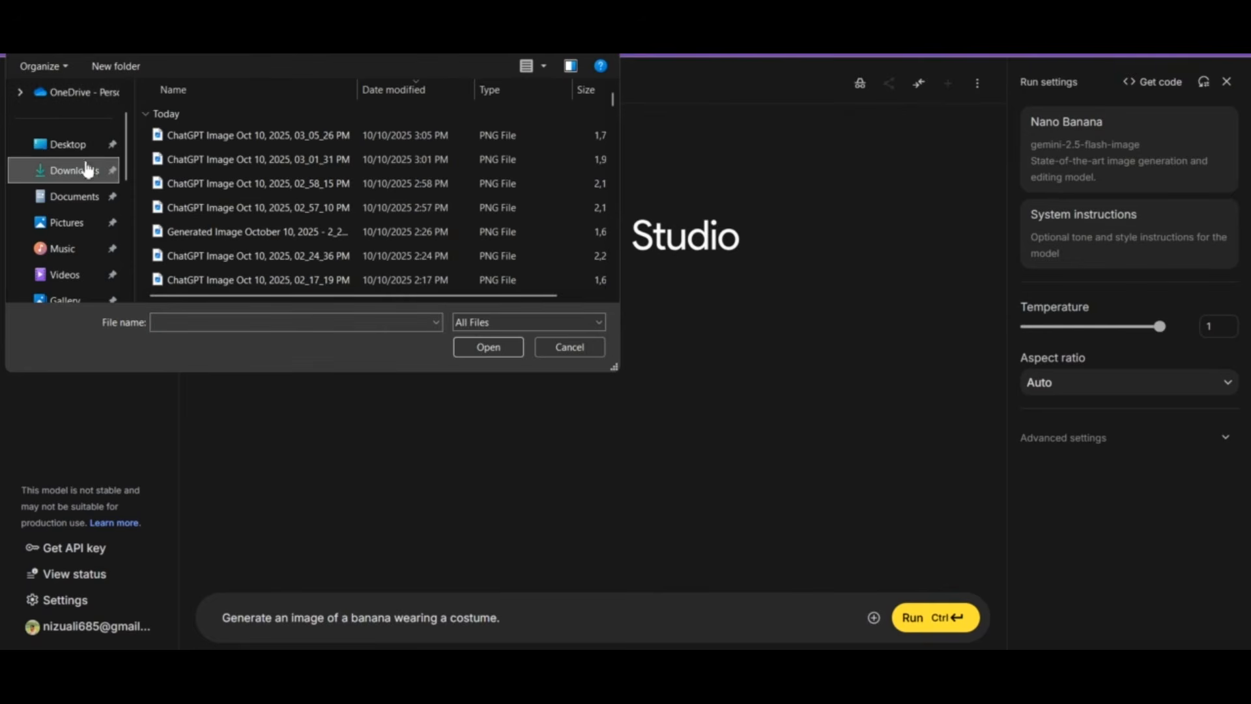
pyautogui.click(261, 135)
pyautogui.click(501, 349)
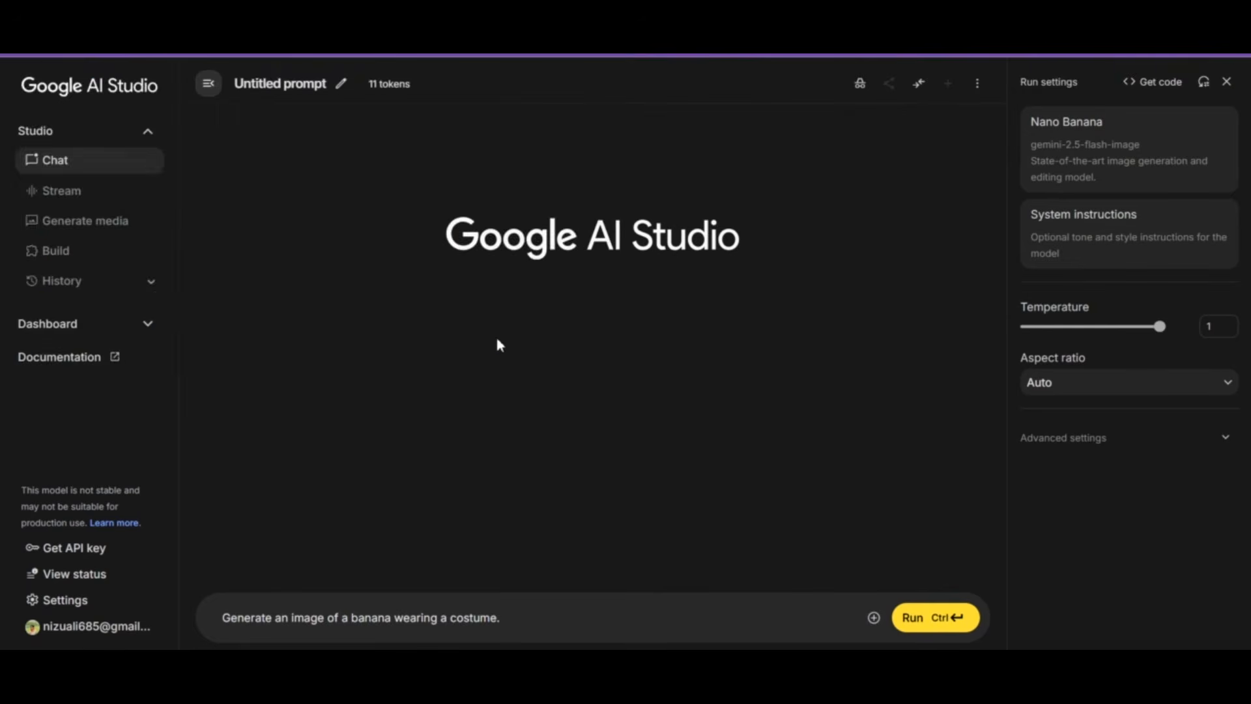
# Run the prompt “Futuristic energy drink can design, metallic gradient, neon glow accents, dynamic diagonal patterns.” and view the generated can image enlarged
pyautogui.tripleClick(379, 461)
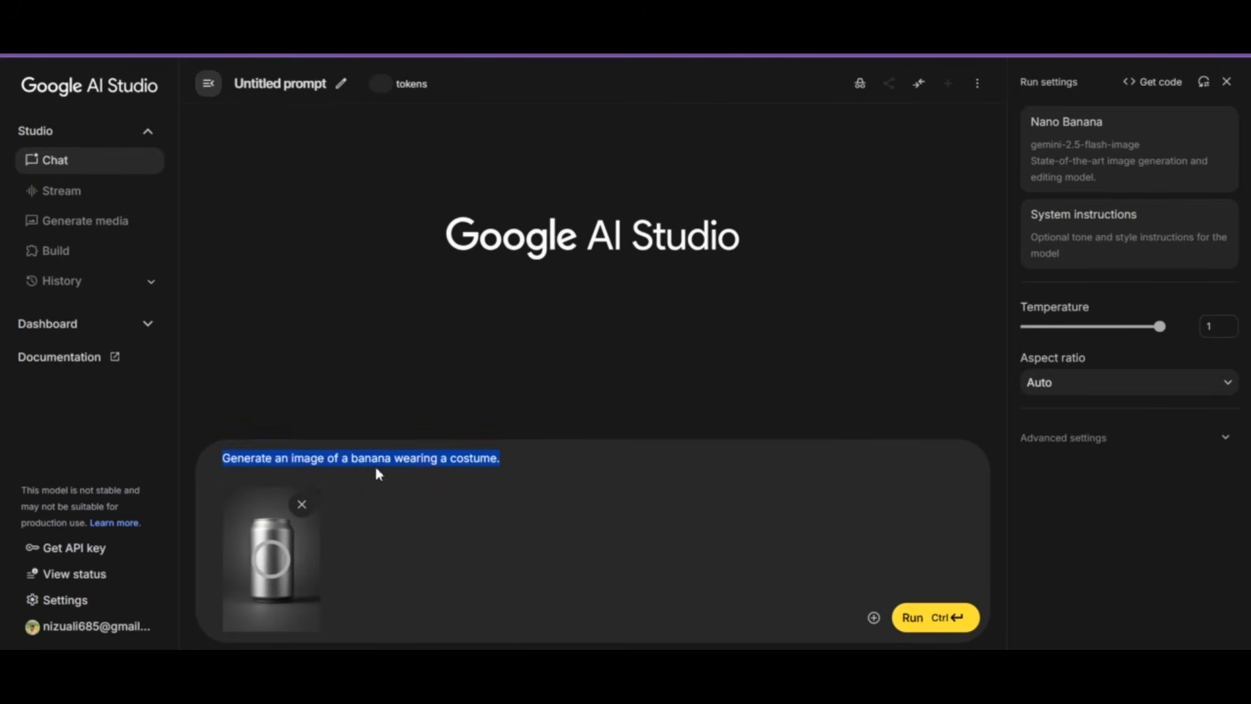
pyautogui.rightClick(379, 458)
pyautogui.click(444, 125)
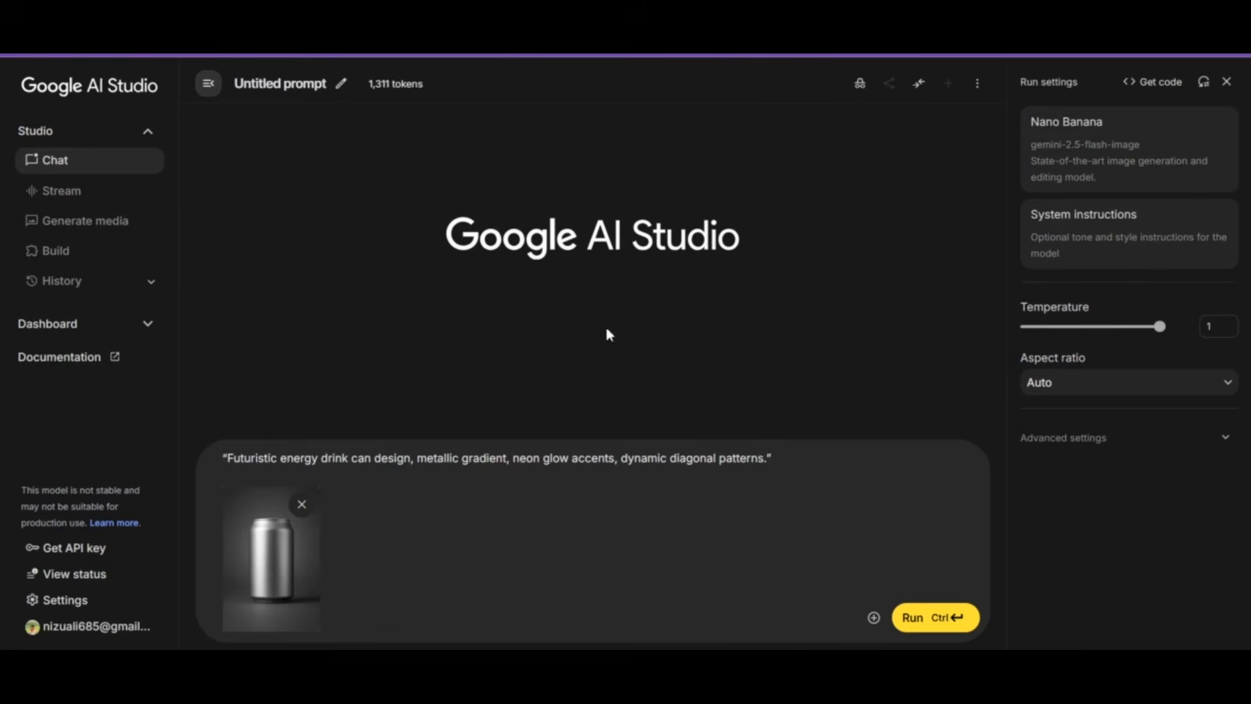
pyautogui.click(937, 616)
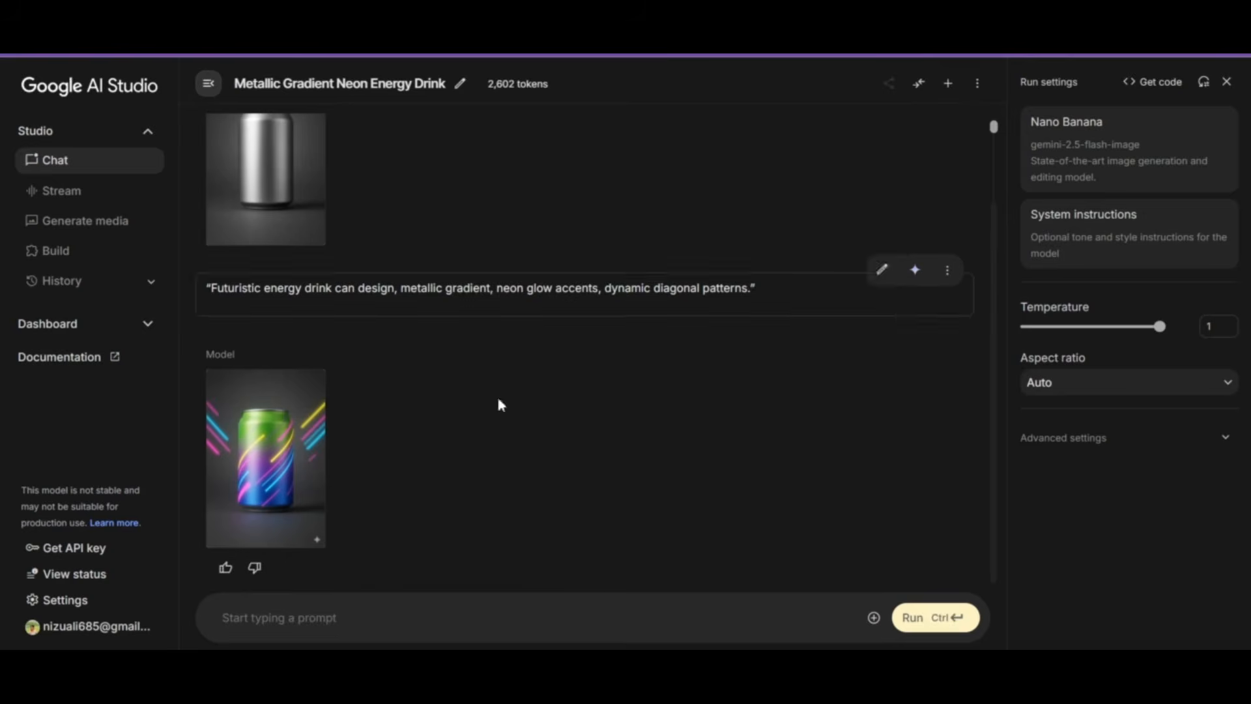
pyautogui.click(299, 435)
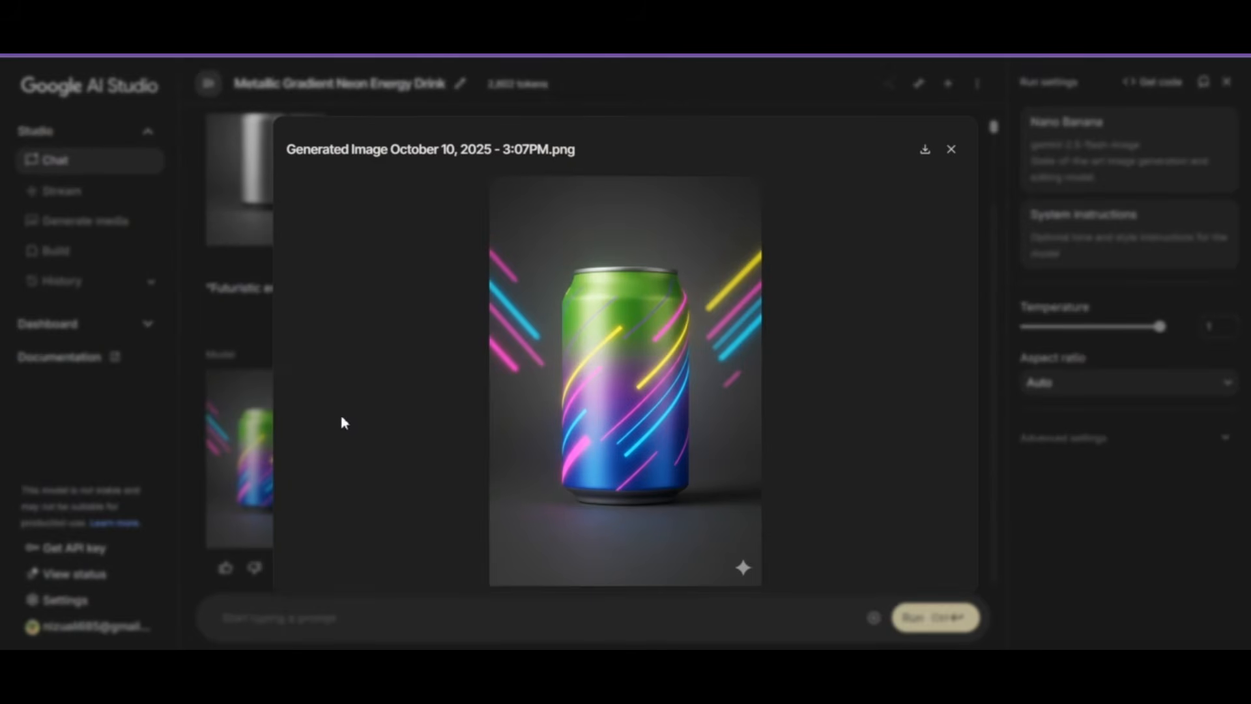
pyautogui.click(953, 154)
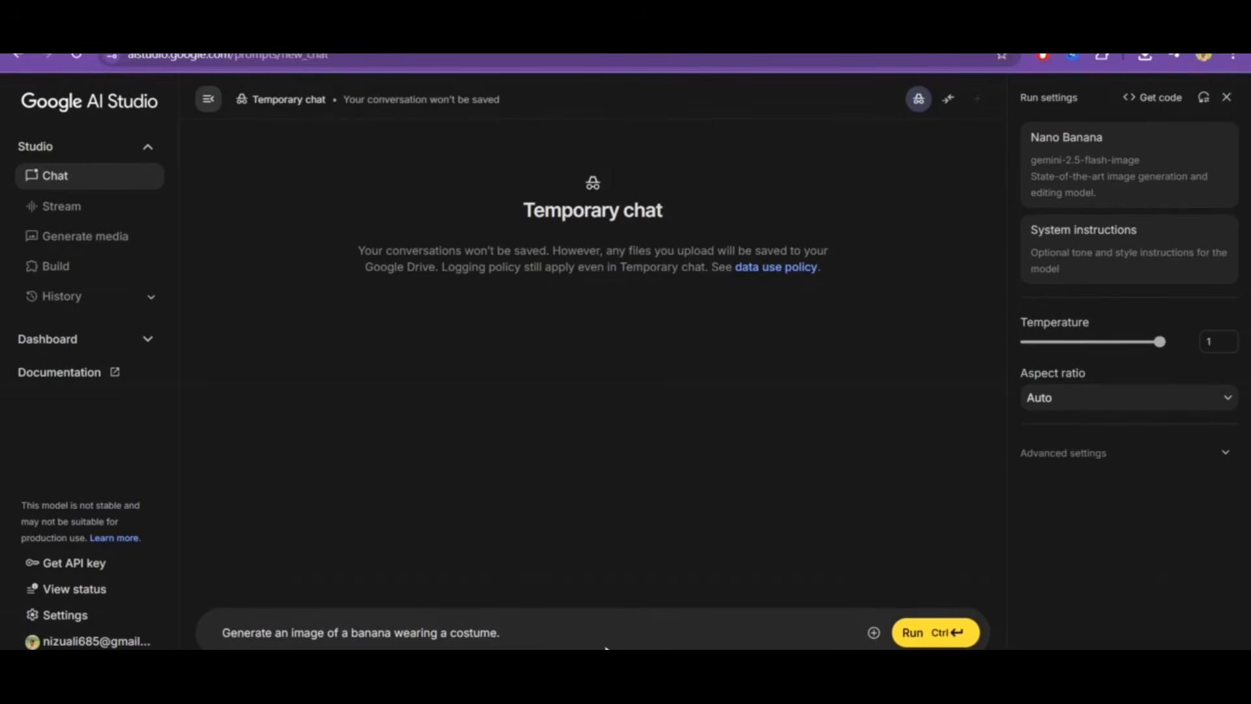
# Upload the blank white pouch picture OZIB7S0 from the computer to the temporary chat
pyautogui.click(873, 633)
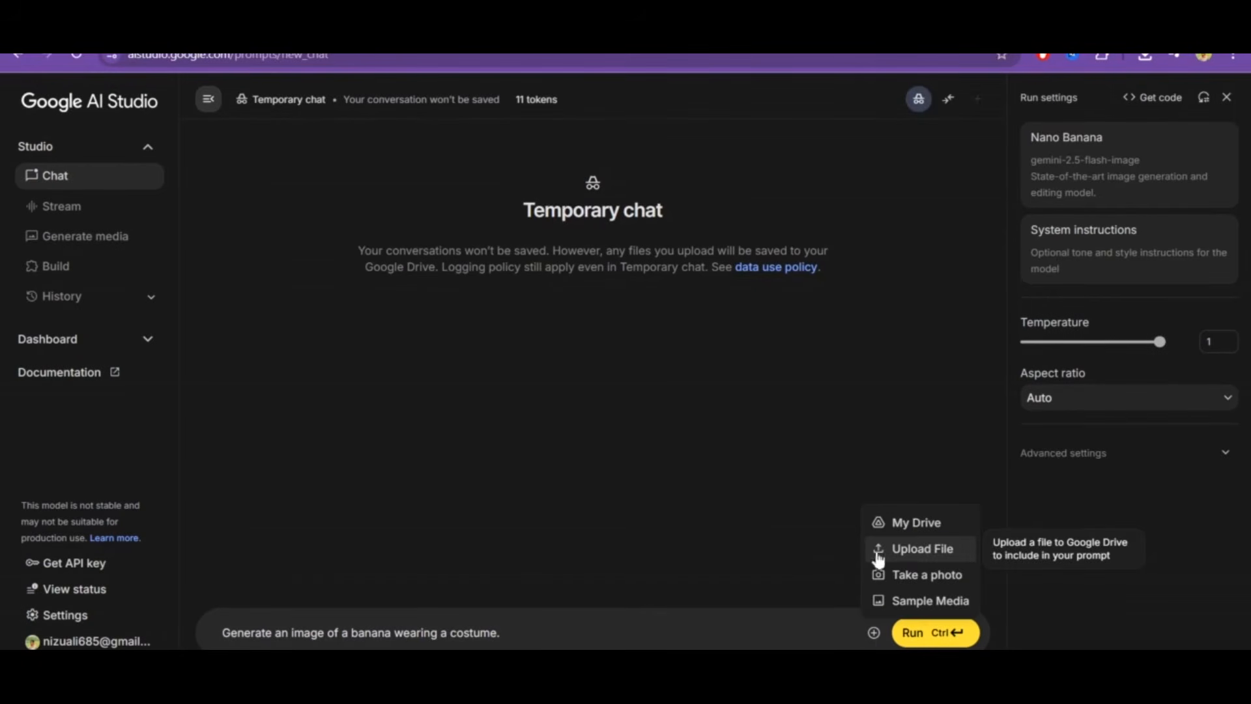
pyautogui.click(899, 552)
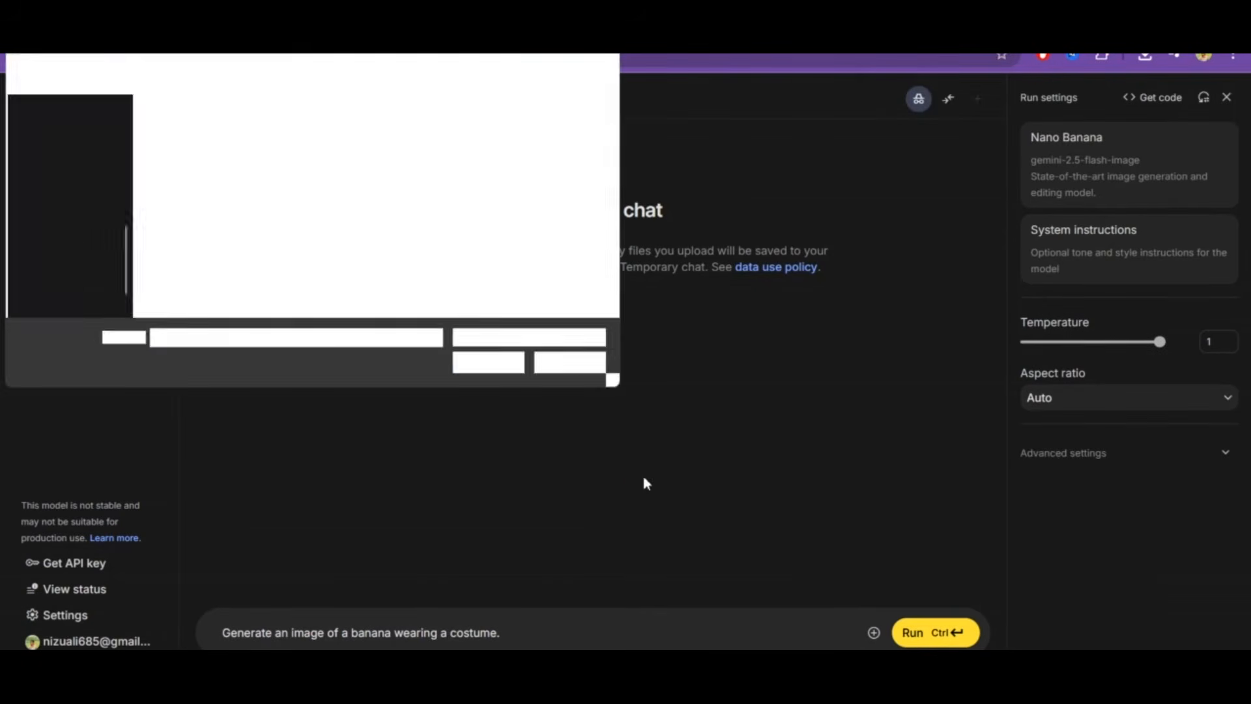
pyautogui.click(282, 140)
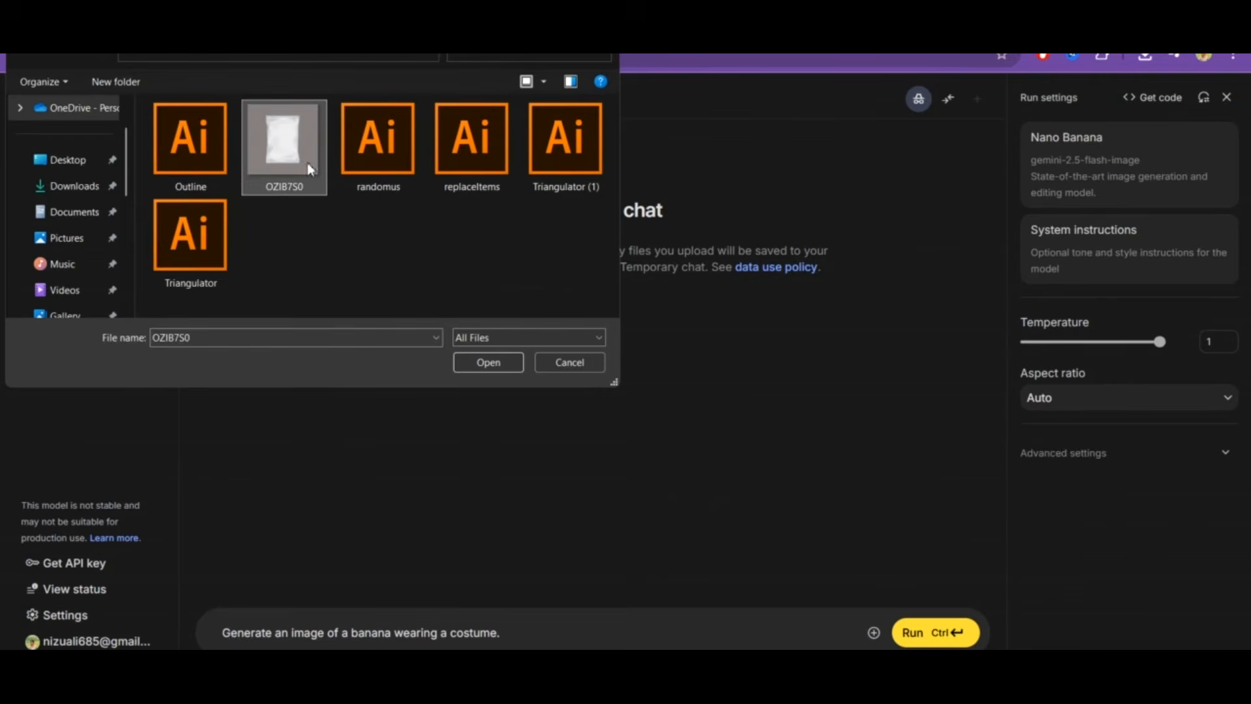
pyautogui.click(508, 369)
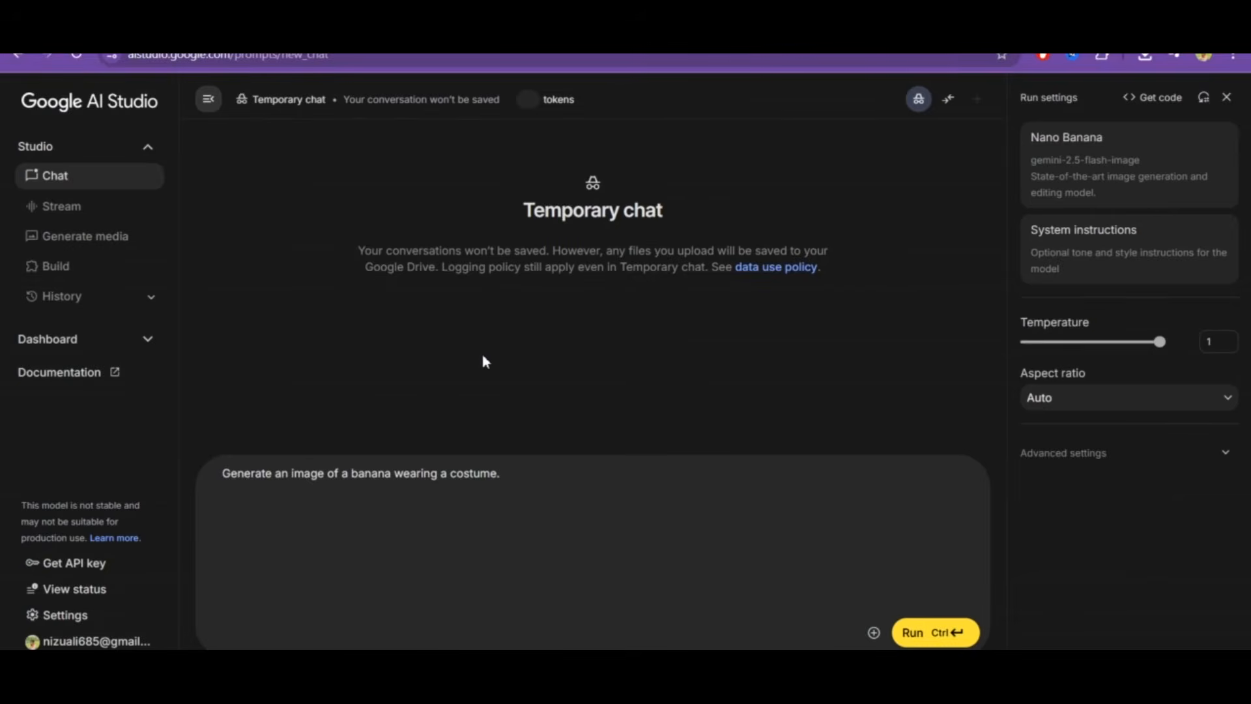
# Run a prompt for a premium chips or rice product label with modern layout, bold typography, vibrant colors, clean background and front-facing view, and enlarge the result
pyautogui.tripleClick(422, 466)
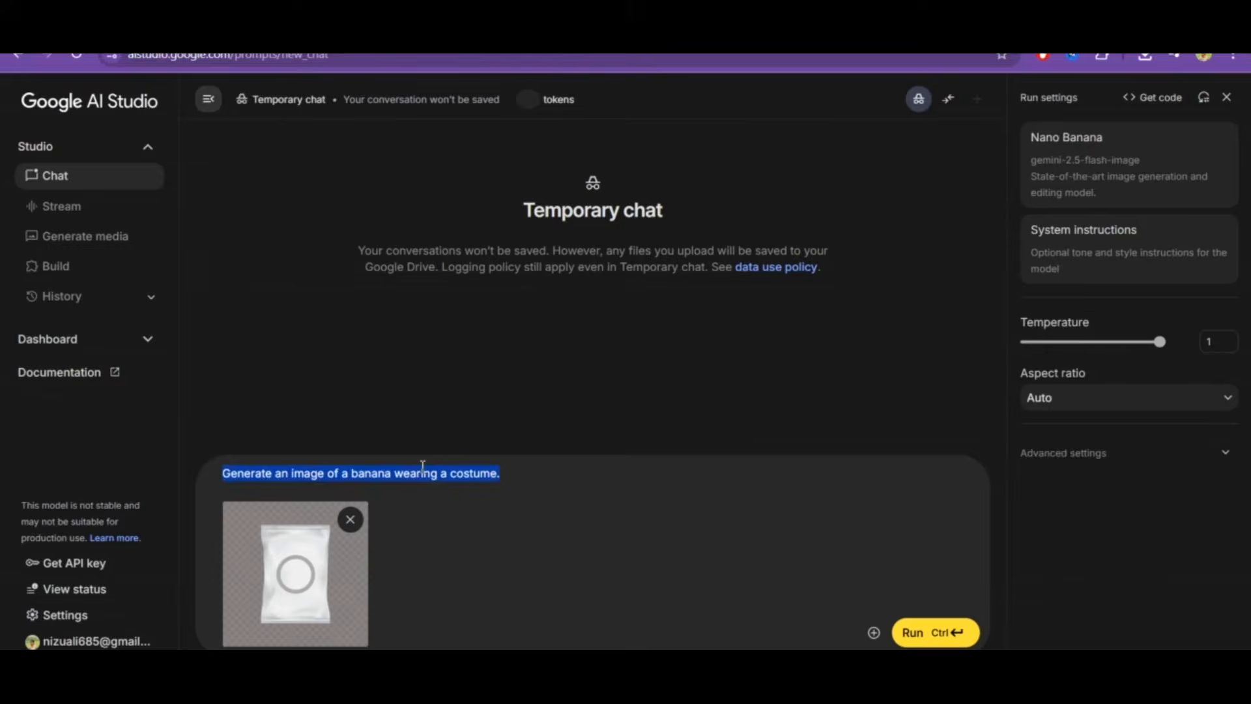
pyautogui.hotkey('ctrl', 'v')
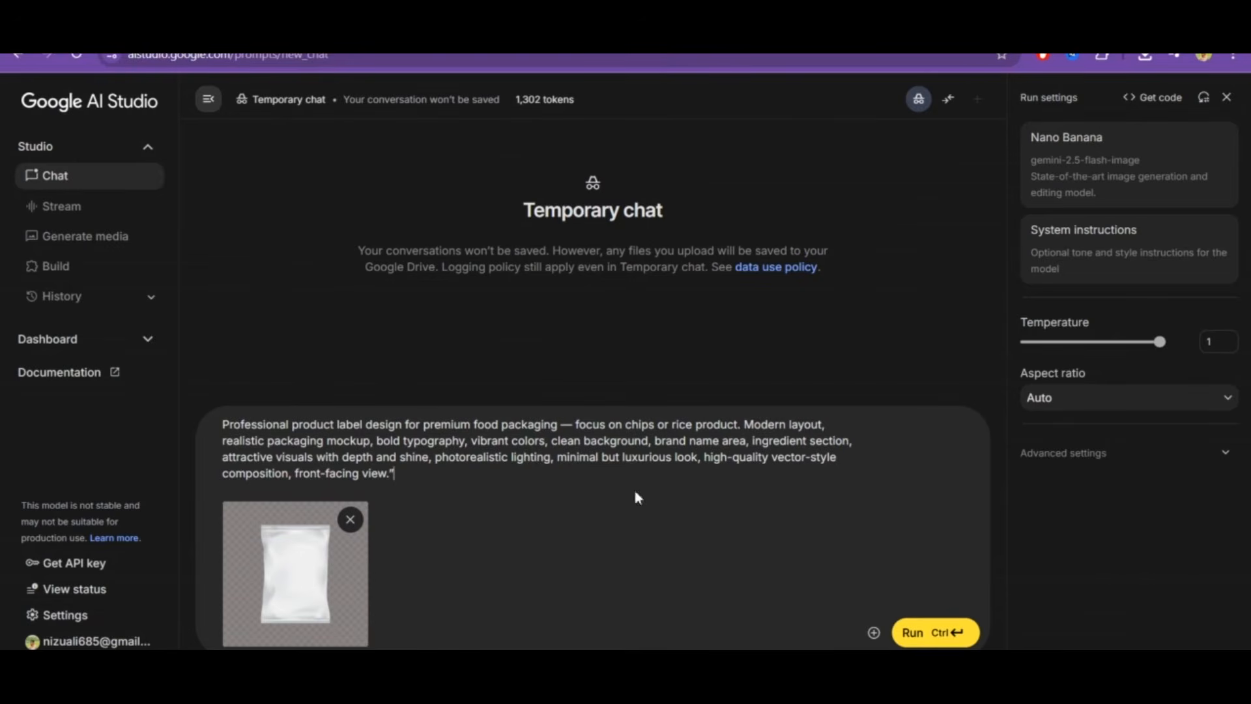
pyautogui.click(922, 632)
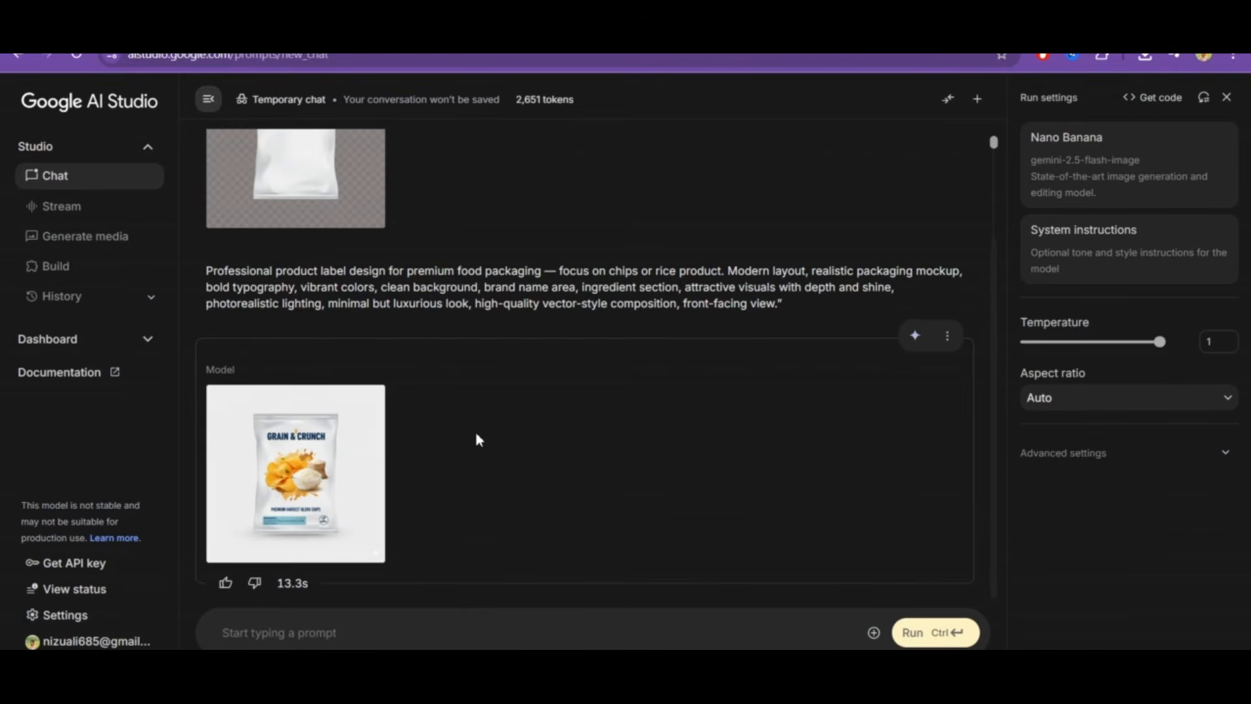
pyautogui.click(345, 476)
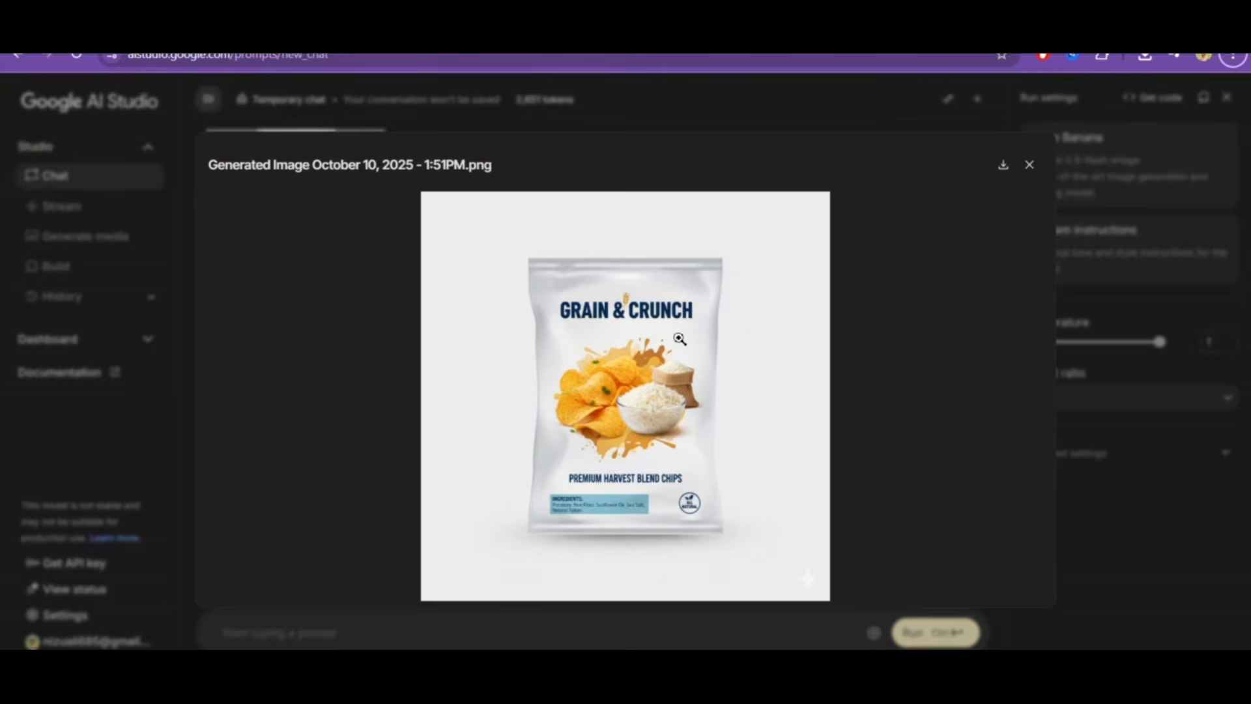
# Examine the generated chips bag at full size from the ingredients section to the brand name, and close the image viewer
pyautogui.click(684, 365)
pyautogui.scroll(-5, 684, 367)
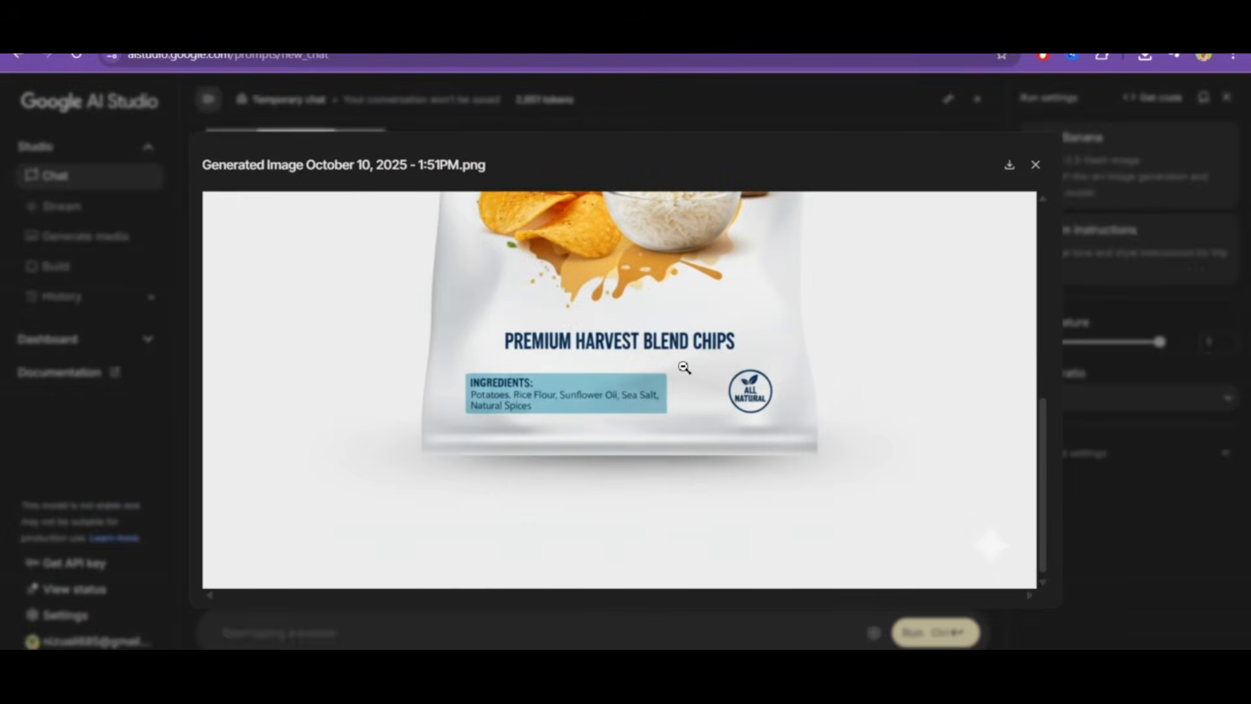
pyautogui.scroll(5, 684, 367)
pyautogui.click(684, 367)
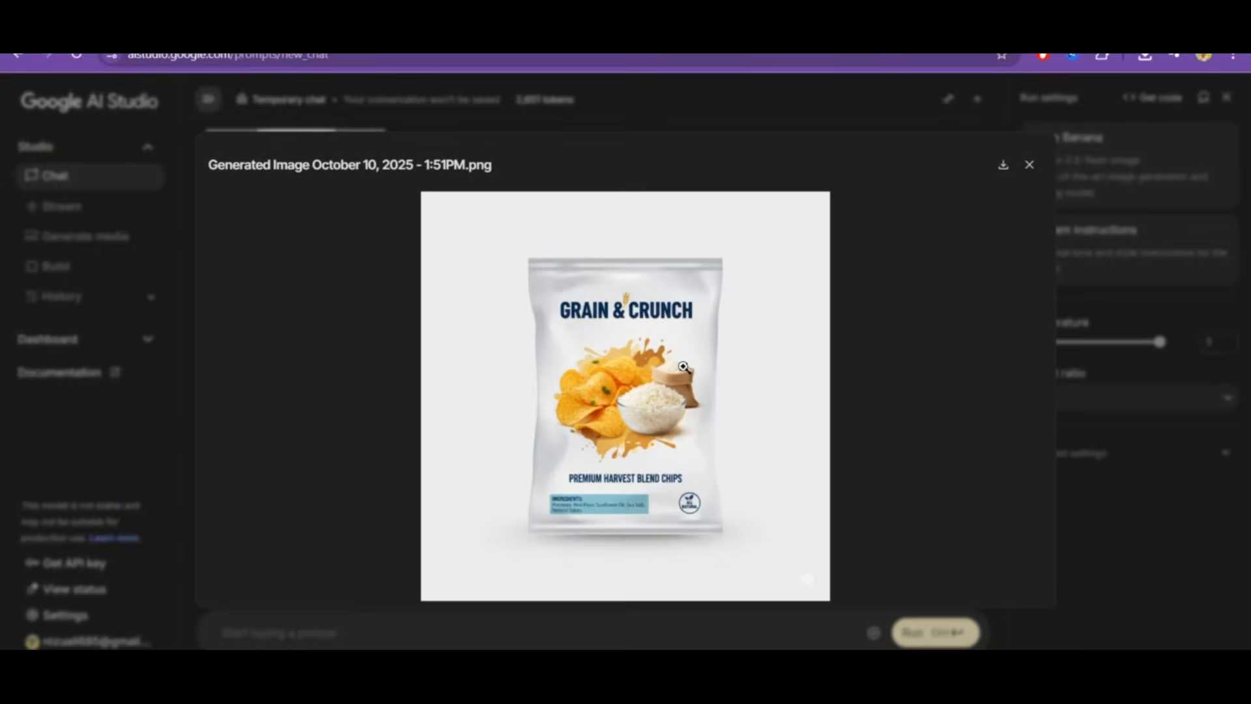
pyautogui.click(1030, 165)
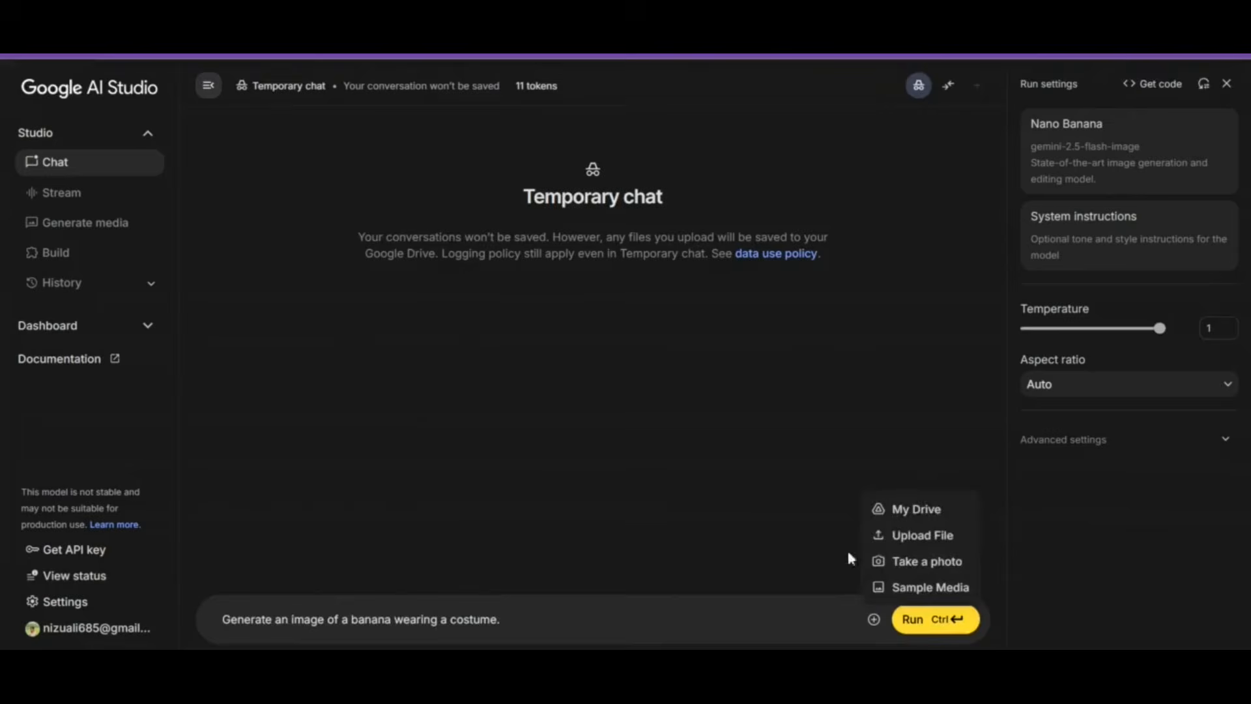
# Upload the blank red chips bag picture from the Downloads folder to a new temporary chat
pyautogui.click(655, 480)
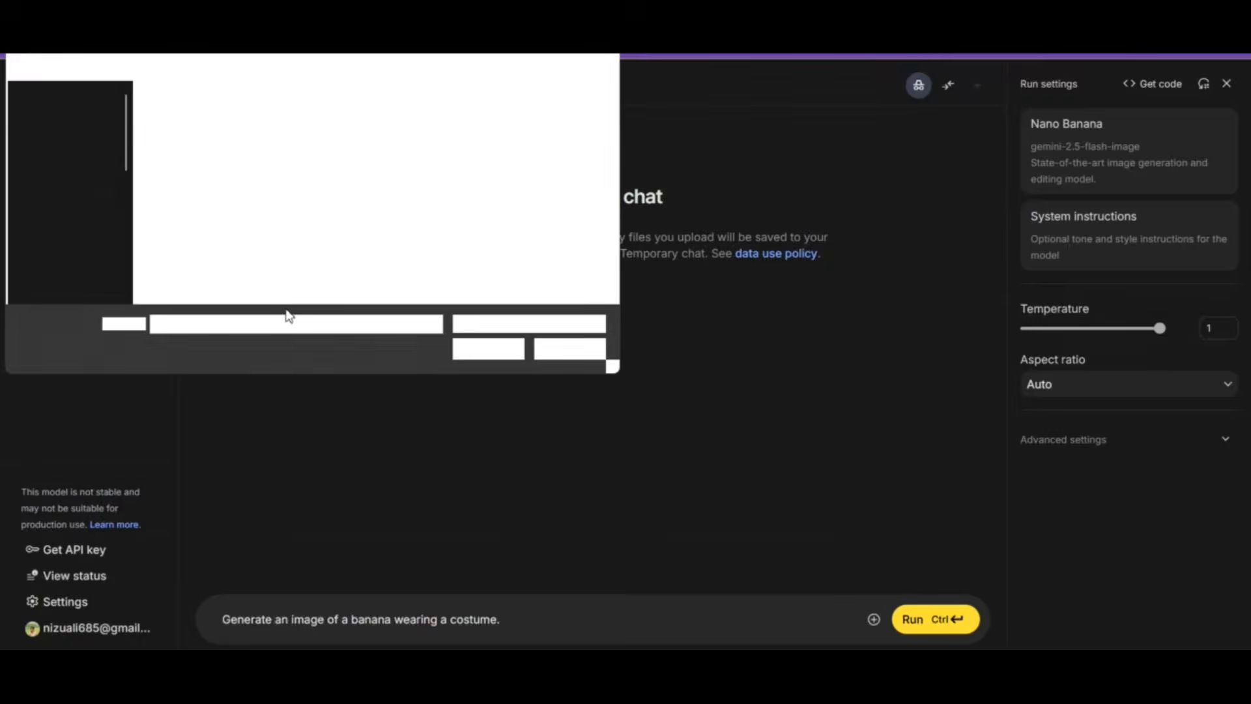
pyautogui.click(73, 172)
pyautogui.click(229, 131)
pyautogui.click(511, 351)
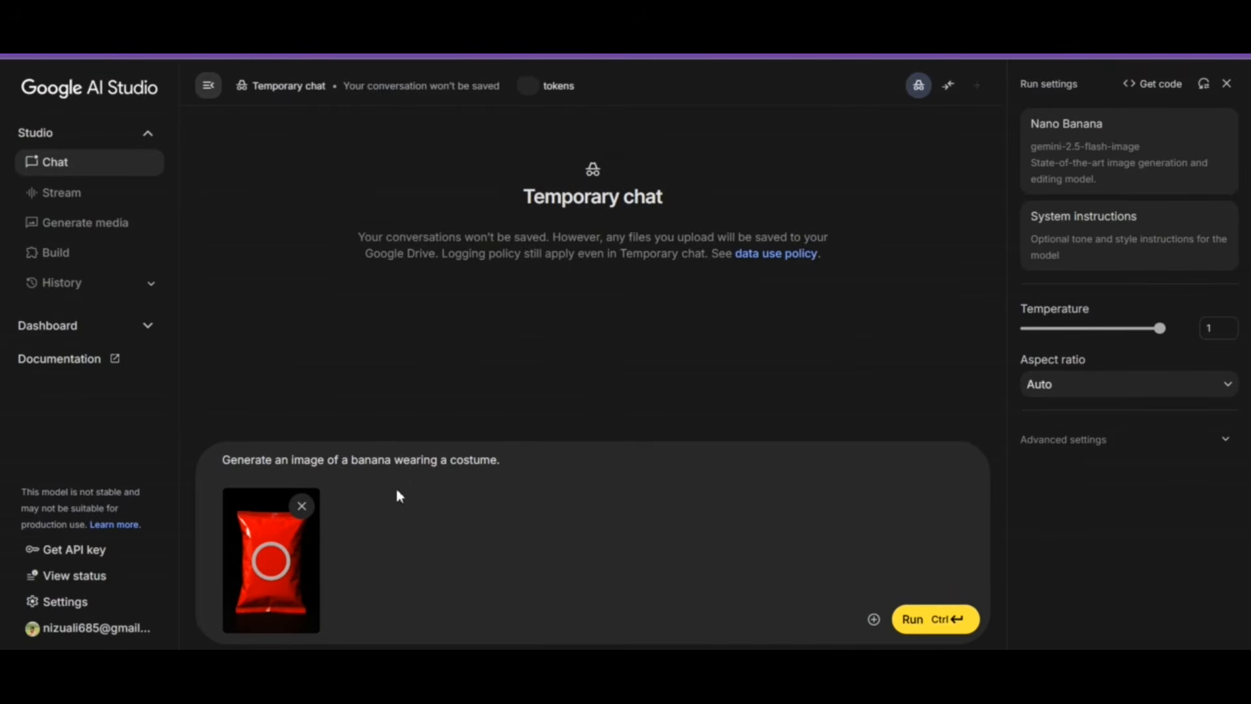
# Run a prompt for a vibrant chips bag design with bright energetic colors, large bold typography, geometric patterns and glossy texture, and view the result enlarged
pyautogui.tripleClick(400, 461)
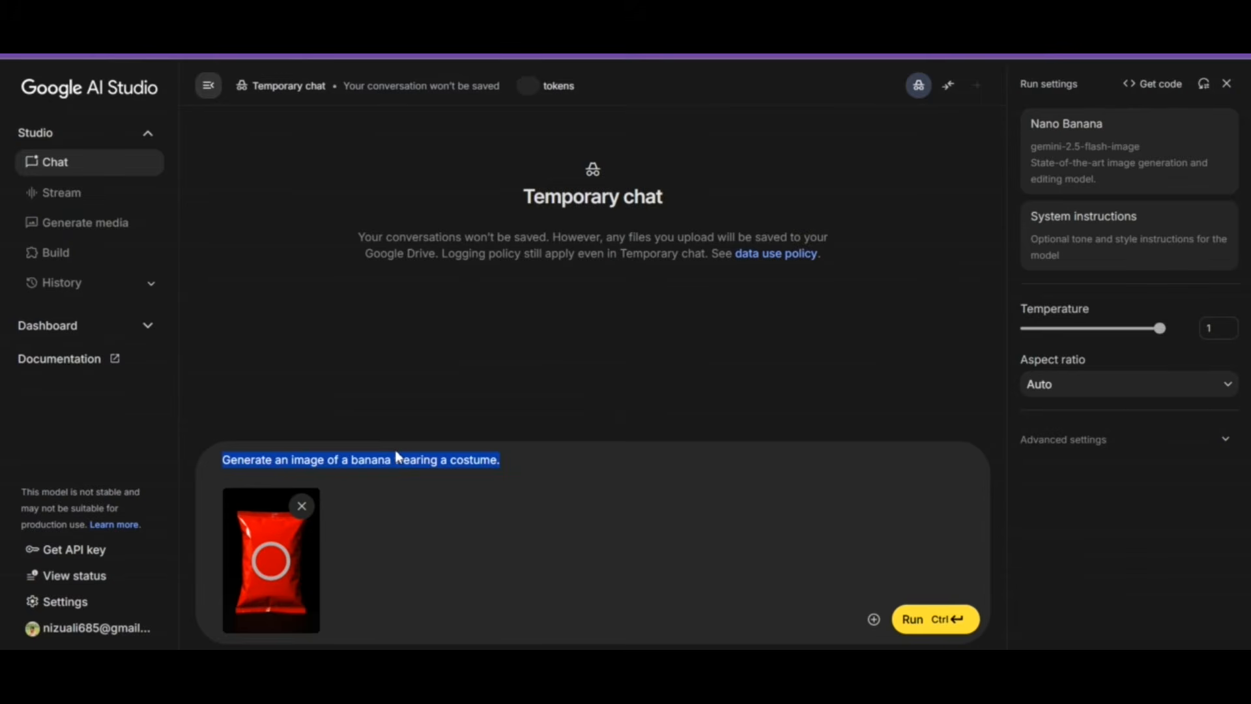
pyautogui.write('"Vibrant chips bag design, bright energetic colors, large bold typography, modern geometric patterns, realistic chips image, stylish background, photorealistic packaging mockup, glossy texture, trendy snack branding concept."')
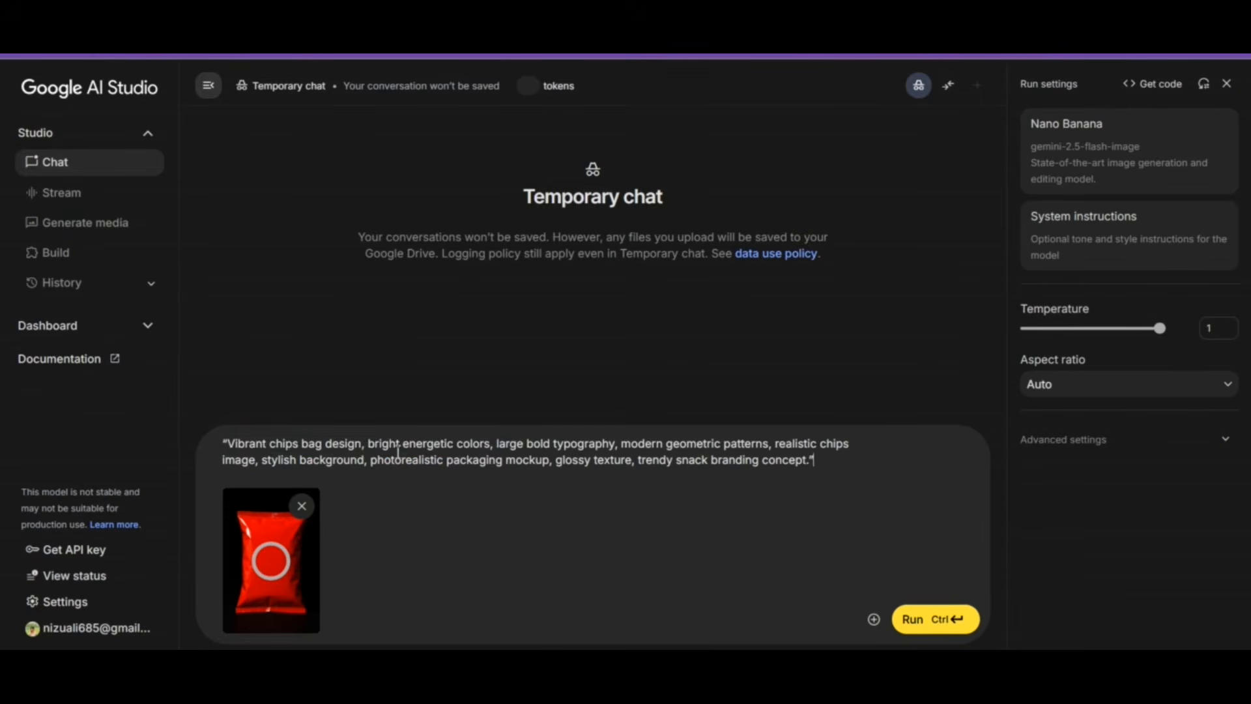
pyautogui.click(916, 618)
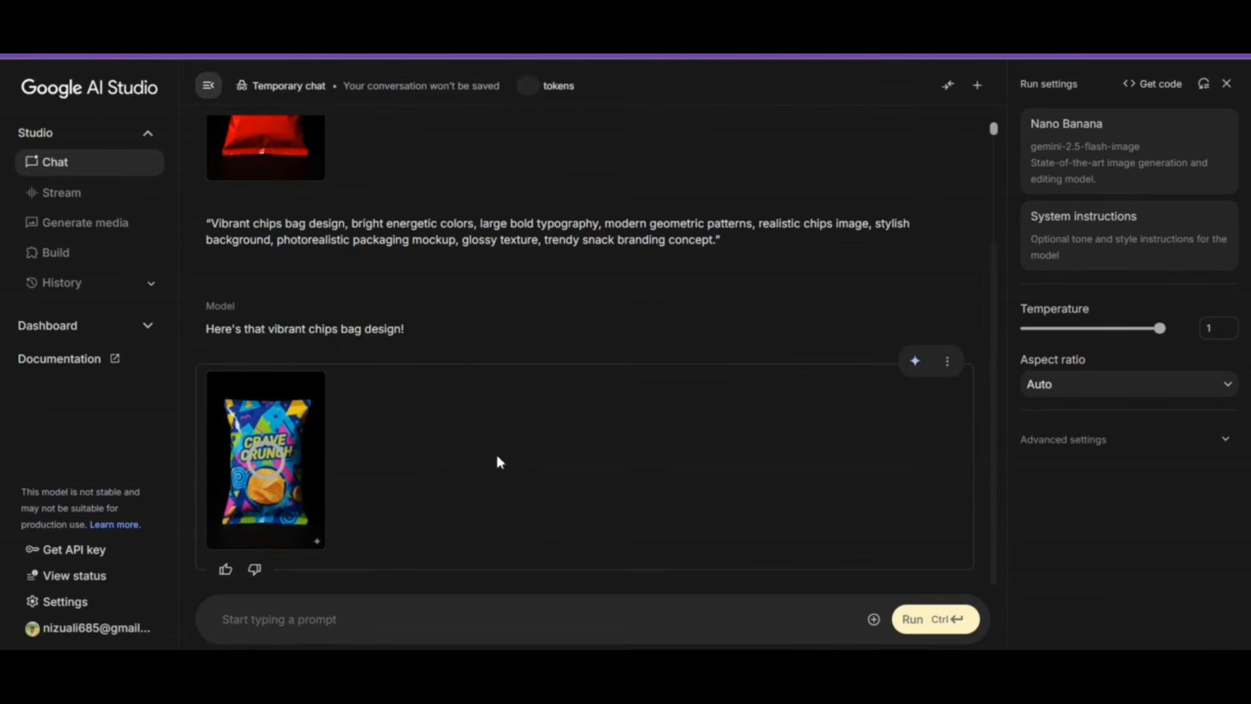
pyautogui.moveTo(282, 443)
pyautogui.click(321, 434)
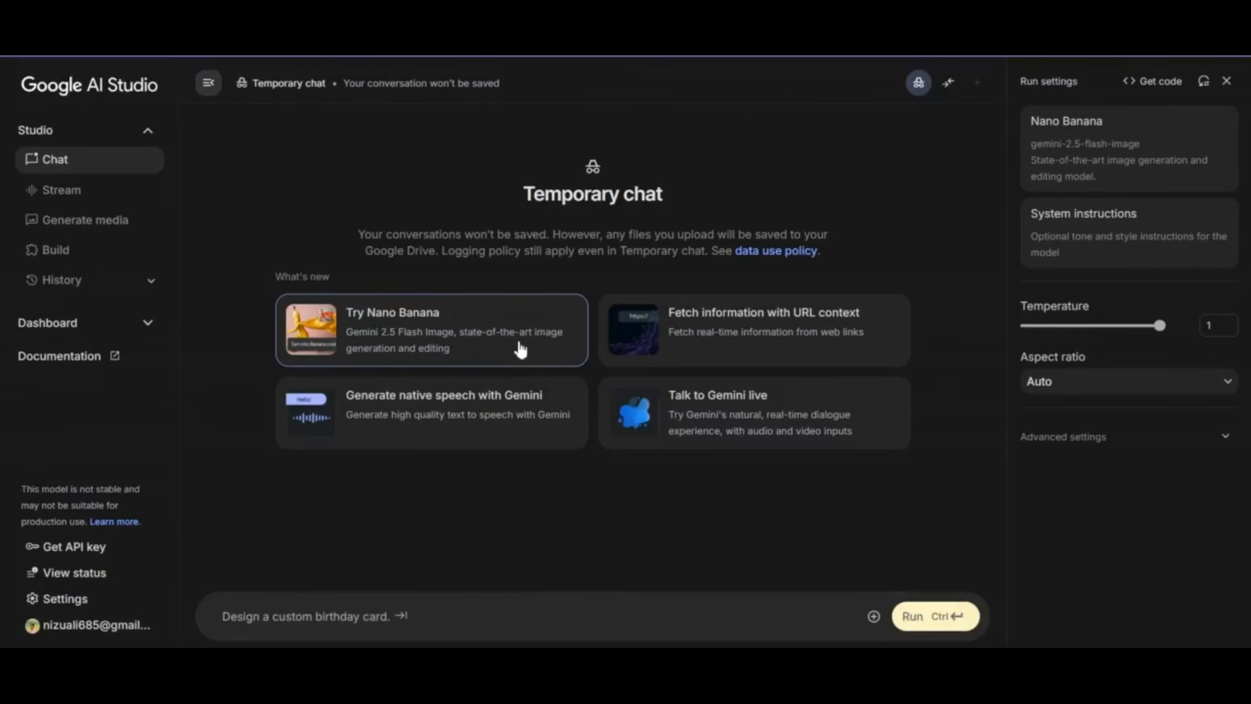
# Start a Nano Banana prompt in the temporary chat and upload the pouch, jar and box picture ChatGPT Image Oct 10, 2025, 02_24_36 PM
pyautogui.click(520, 344)
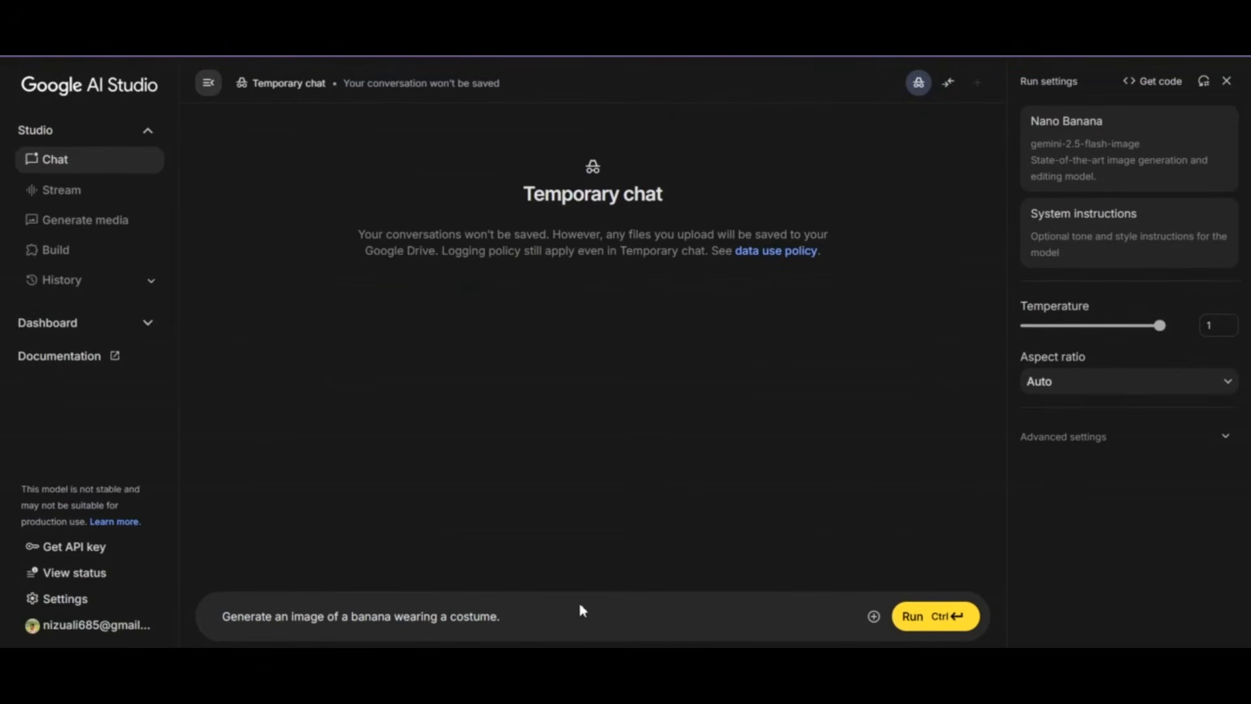
pyautogui.click(874, 616)
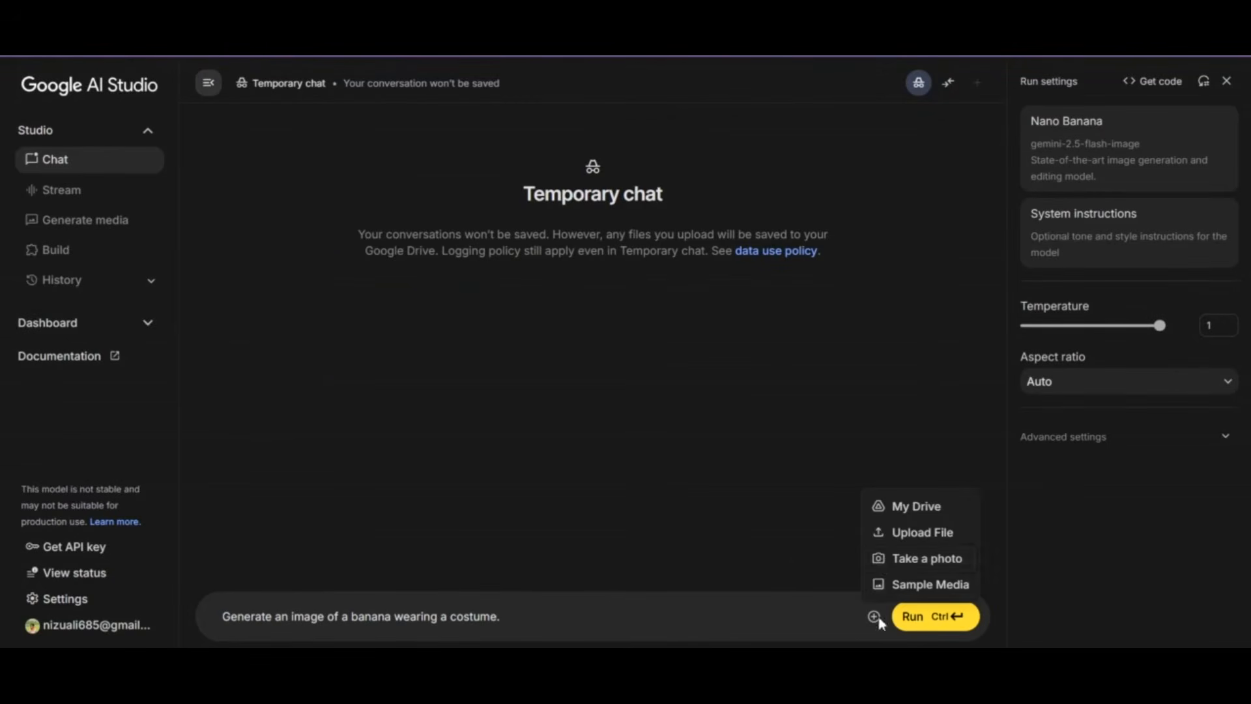
pyautogui.click(894, 533)
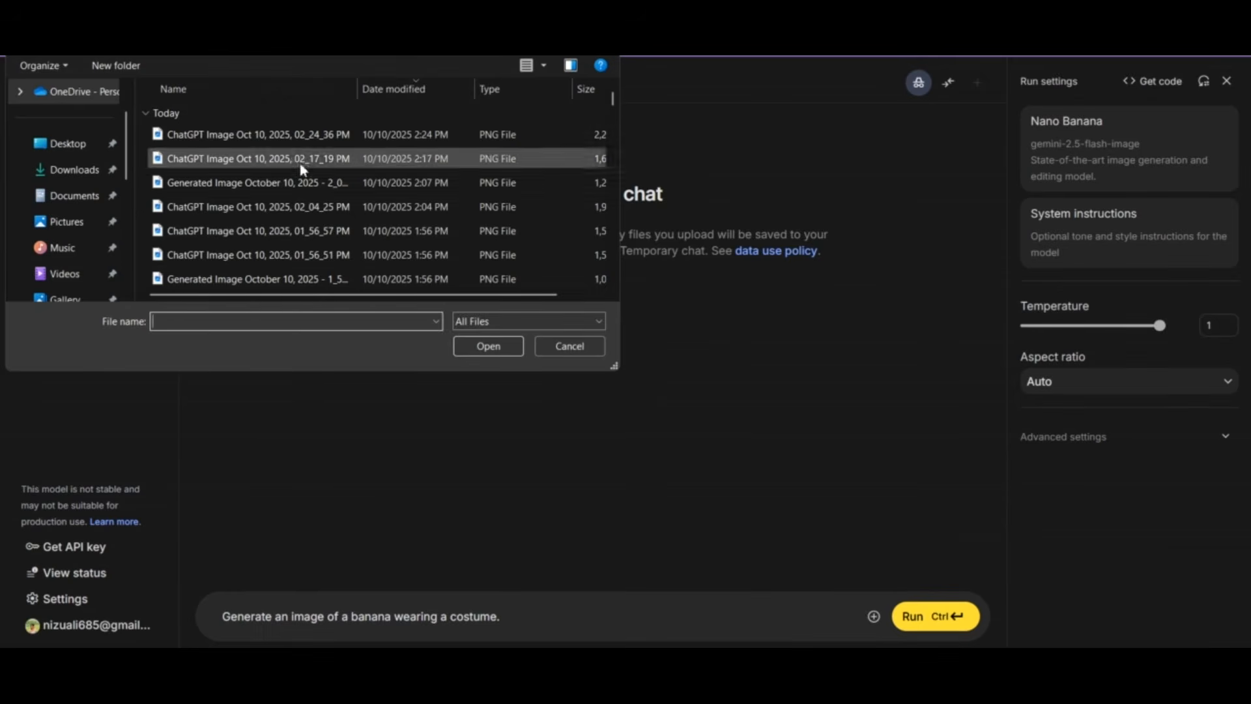
pyautogui.click(291, 139)
pyautogui.click(511, 352)
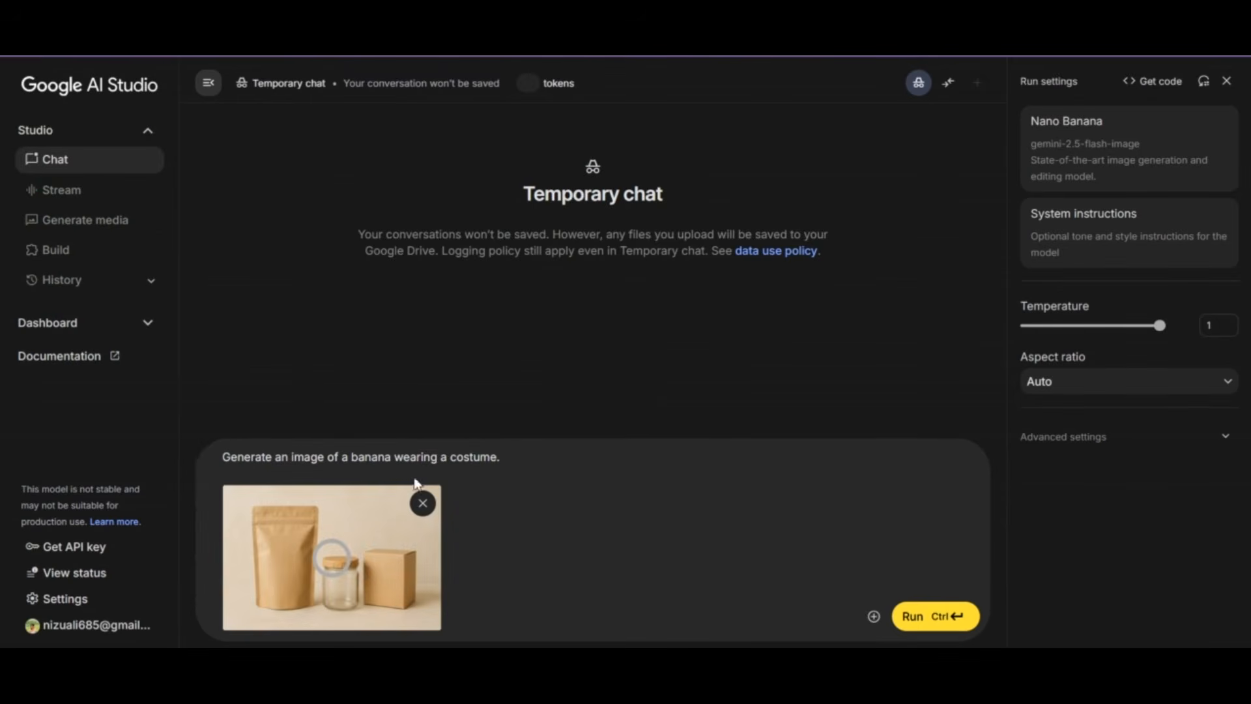
# Run a prompt for organic food packaging with modern label, natural green and beige tones, eco-friendly texture, minimalist layout, sans-serif typography and subtle leaf icons
pyautogui.tripleClick(425, 454)
pyautogui.rightClick(442, 457)
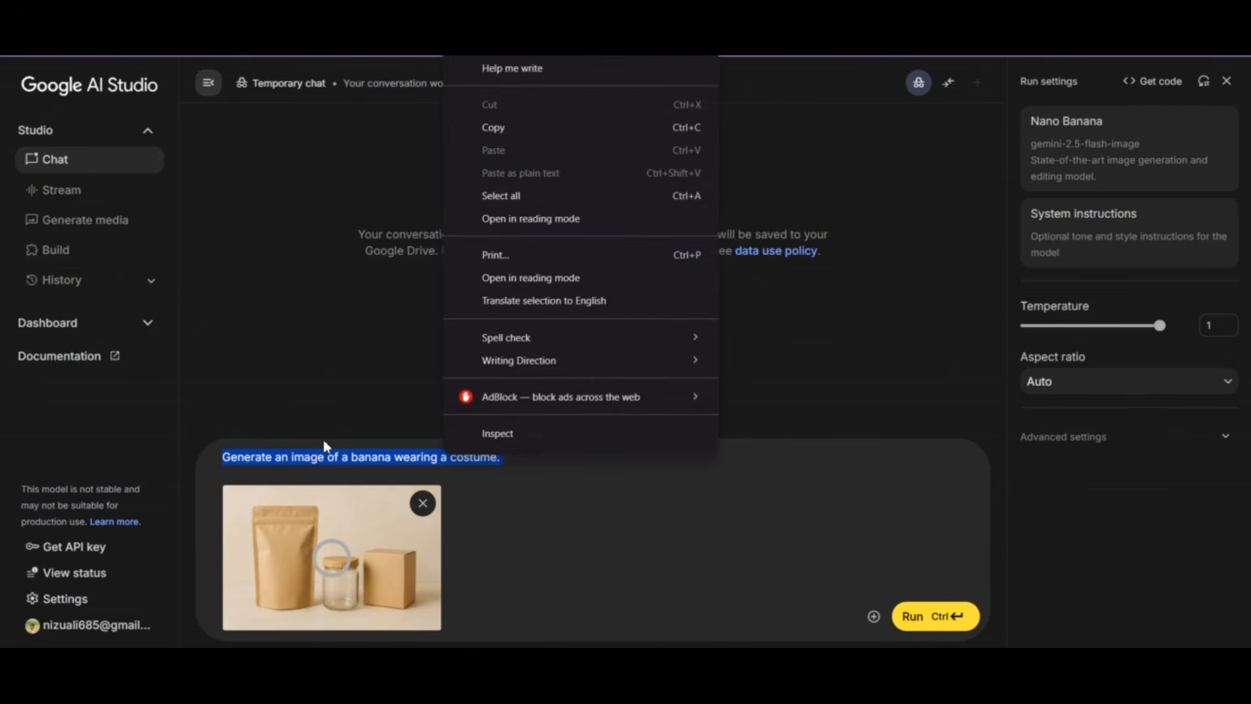
pyautogui.click(333, 457)
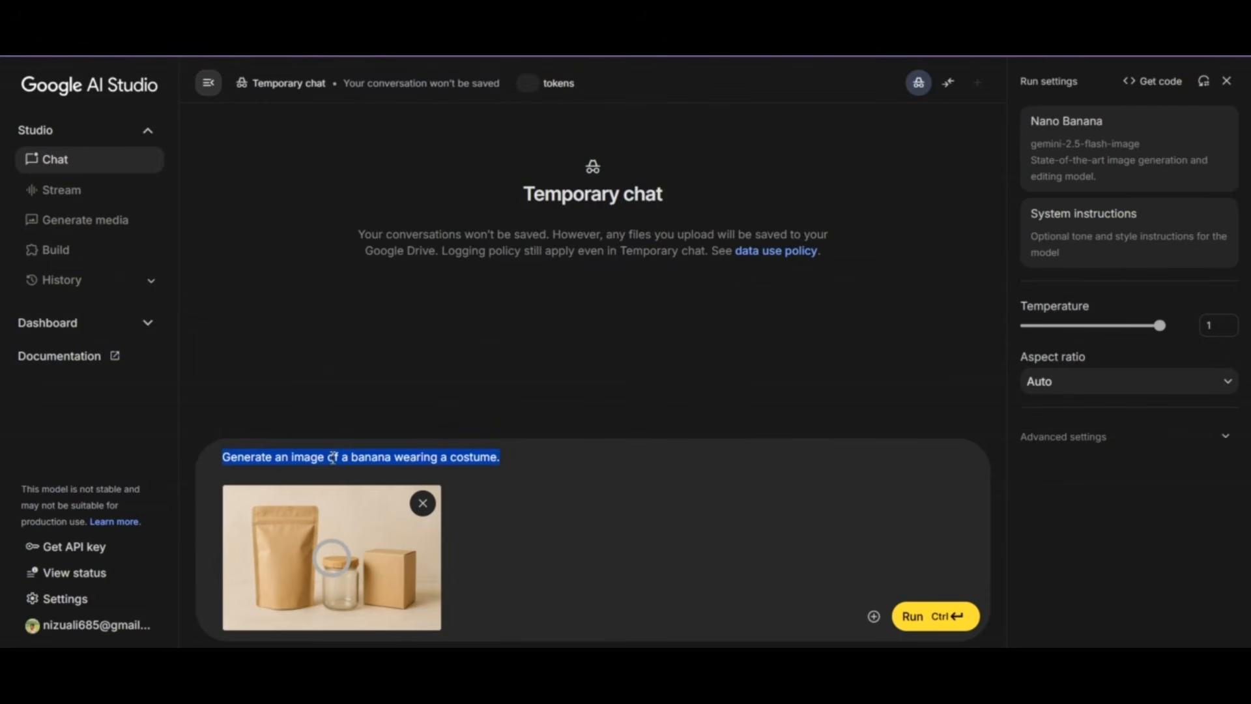
pyautogui.write('"Organic food packaging with modern label, natural green and beige tones, eco-friendly texture, clean minimalist layout, sans-serif typography, subtle leaf icons, modern logo placement, realistic label mockup, professional natural product branding."')
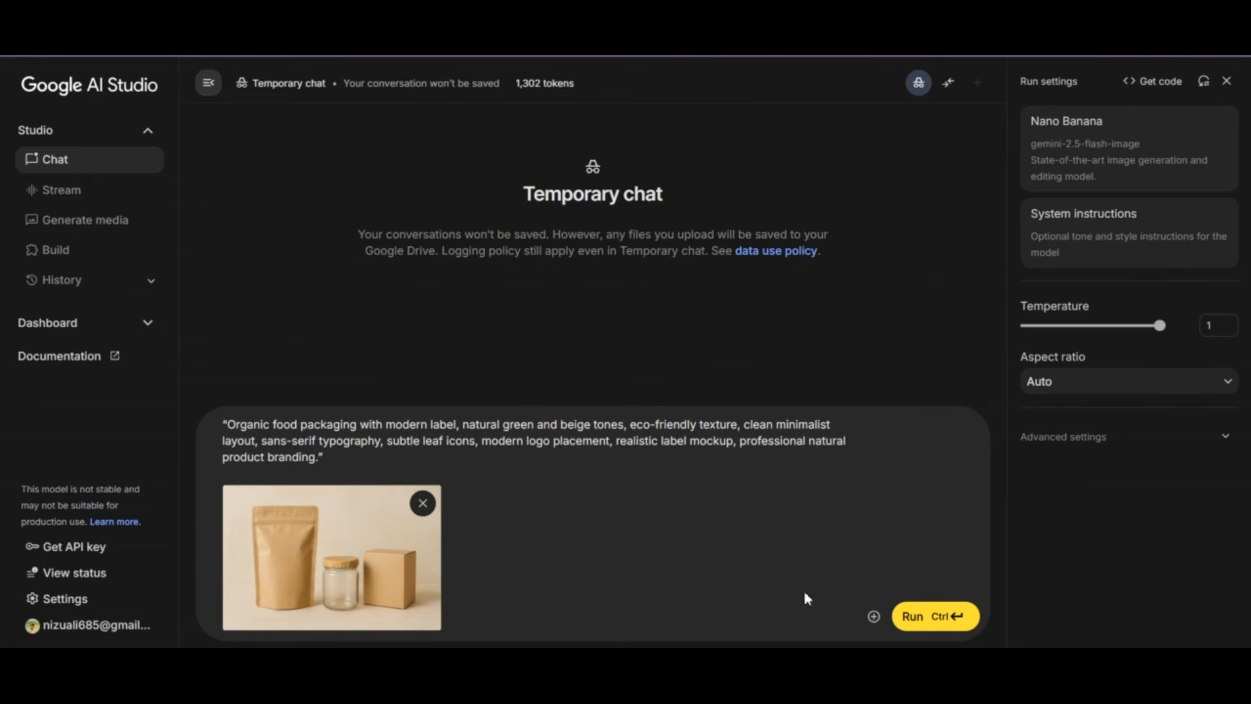
pyautogui.click(915, 620)
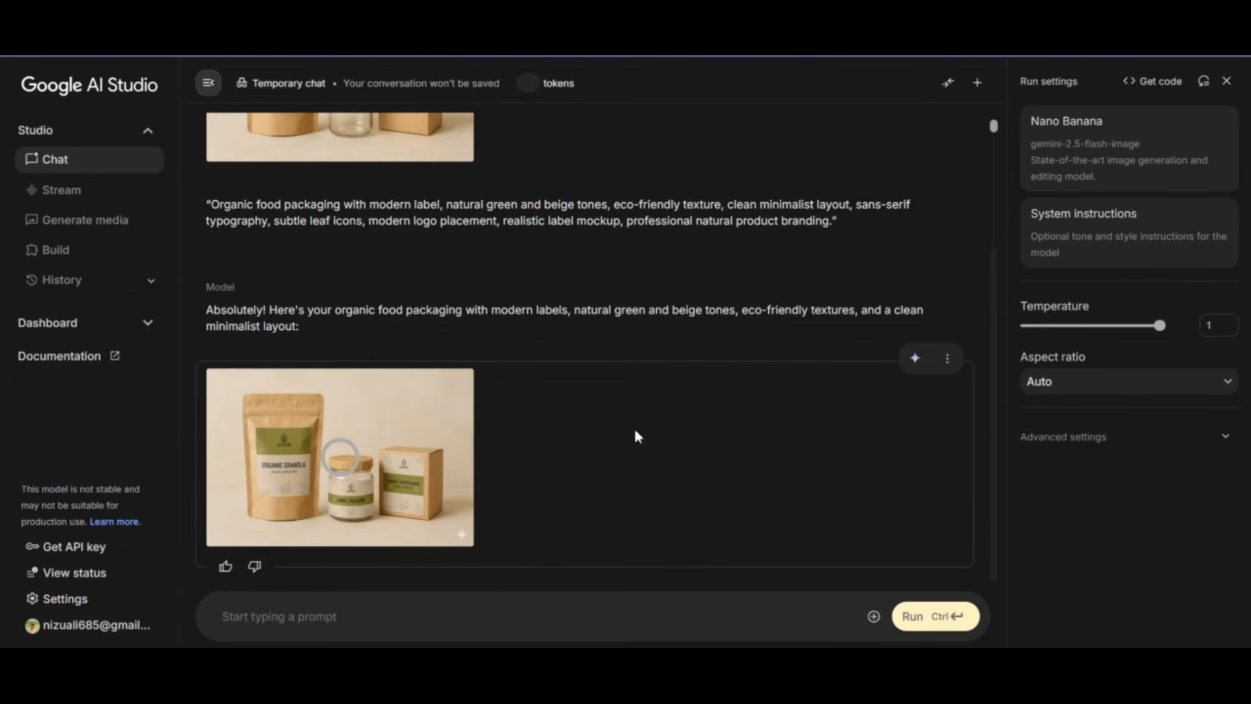
pyautogui.moveTo(347, 467)
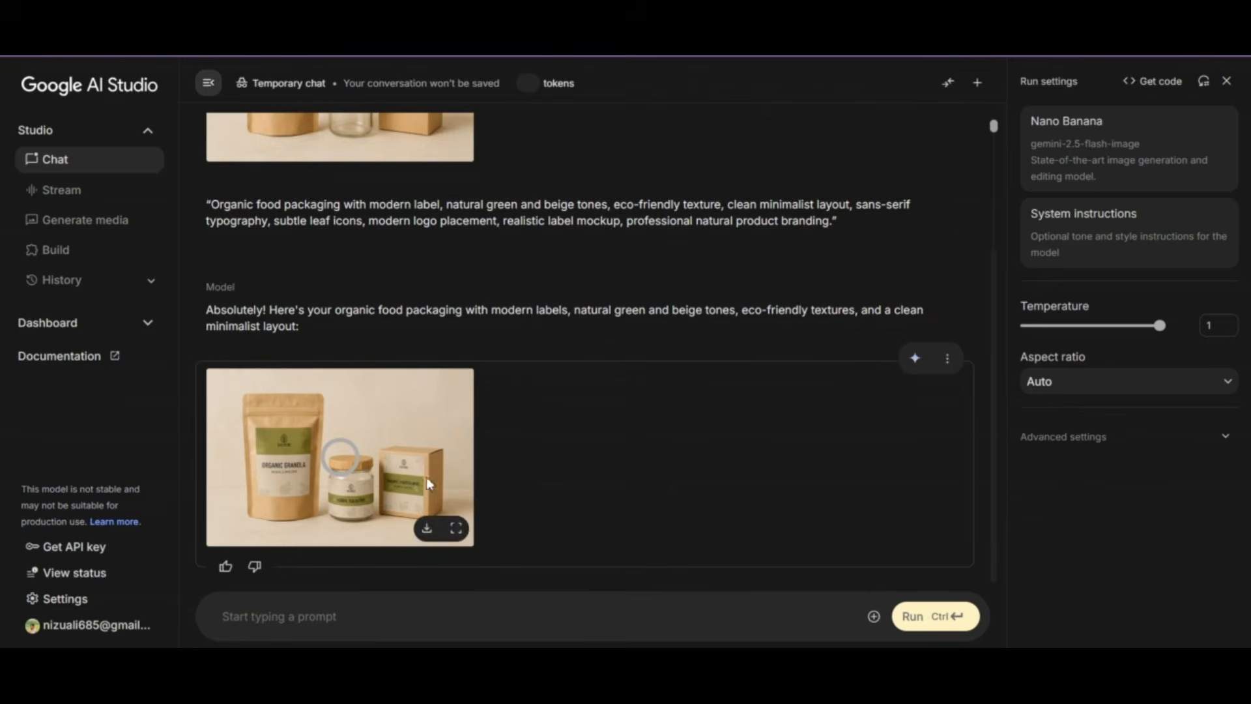
# Enlarge the generated organic food packaging image
pyautogui.click(435, 437)
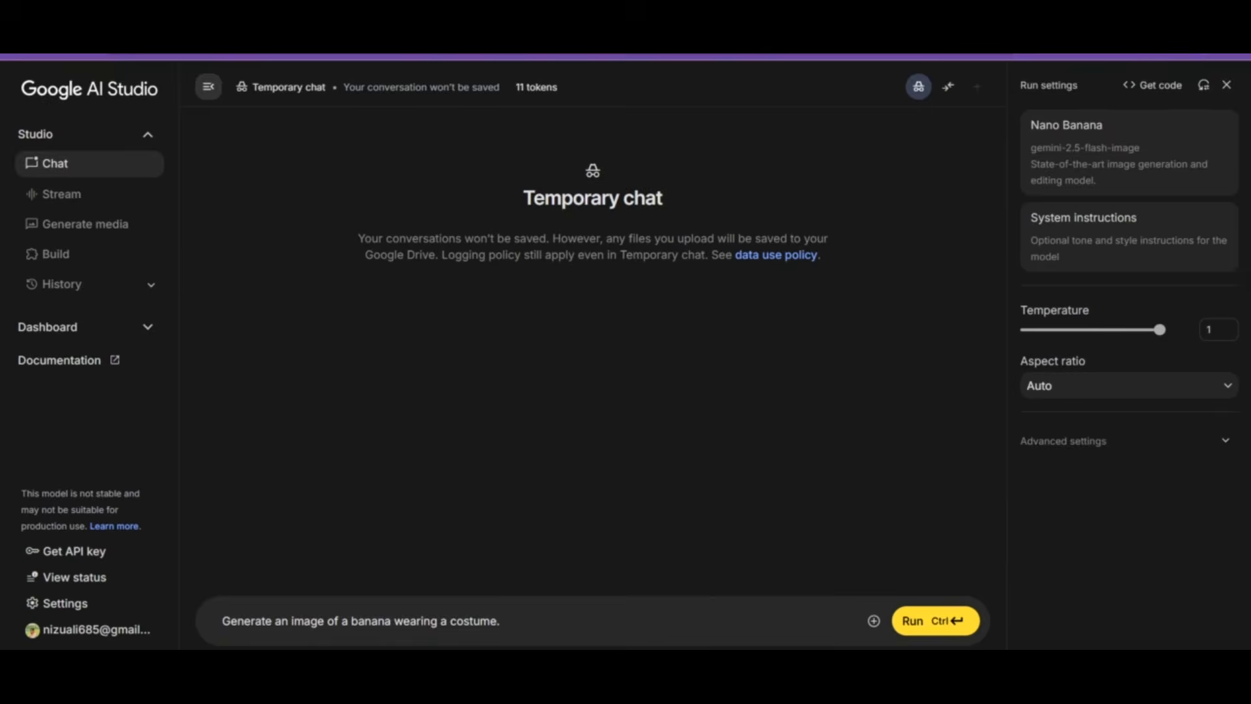
# Add the blank white chips bag picture from the recent downloads to the new temporary chat's prompt
pyautogui.click(1123, 56)
pyautogui.moveTo(1039, 117); pyautogui.dragTo(545, 491)
pyautogui.click(644, 316)
# Run a prompt for modern snack packaging with vibrant colors, clean minimal layout, bold logo area, stylish typography and photorealistic lighting, and enlarge the result
pyautogui.tripleClick(333, 459)
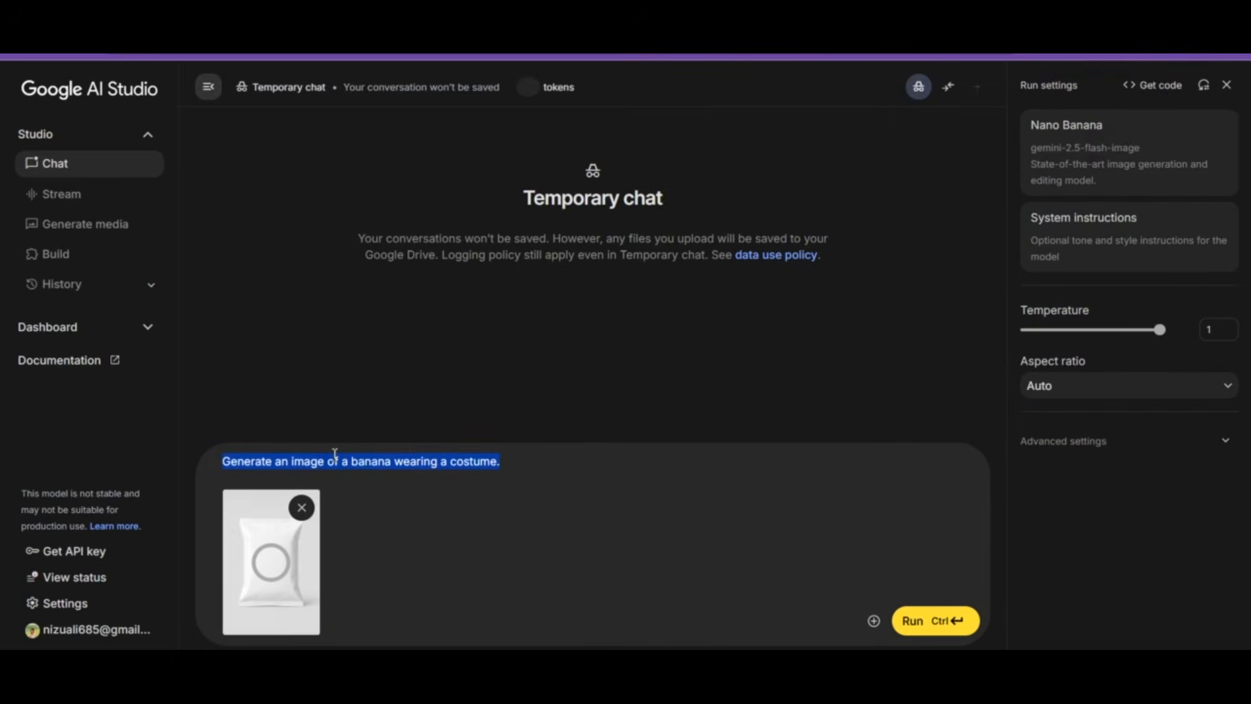
pyautogui.write('Modern snack packaging design, vibrant colors, clean minimal layout, bold logo area, stylish typography, glossy chips bag mockup, photorealistic lighting, premium texture, centered product placement, trendy background, professional branding composition')
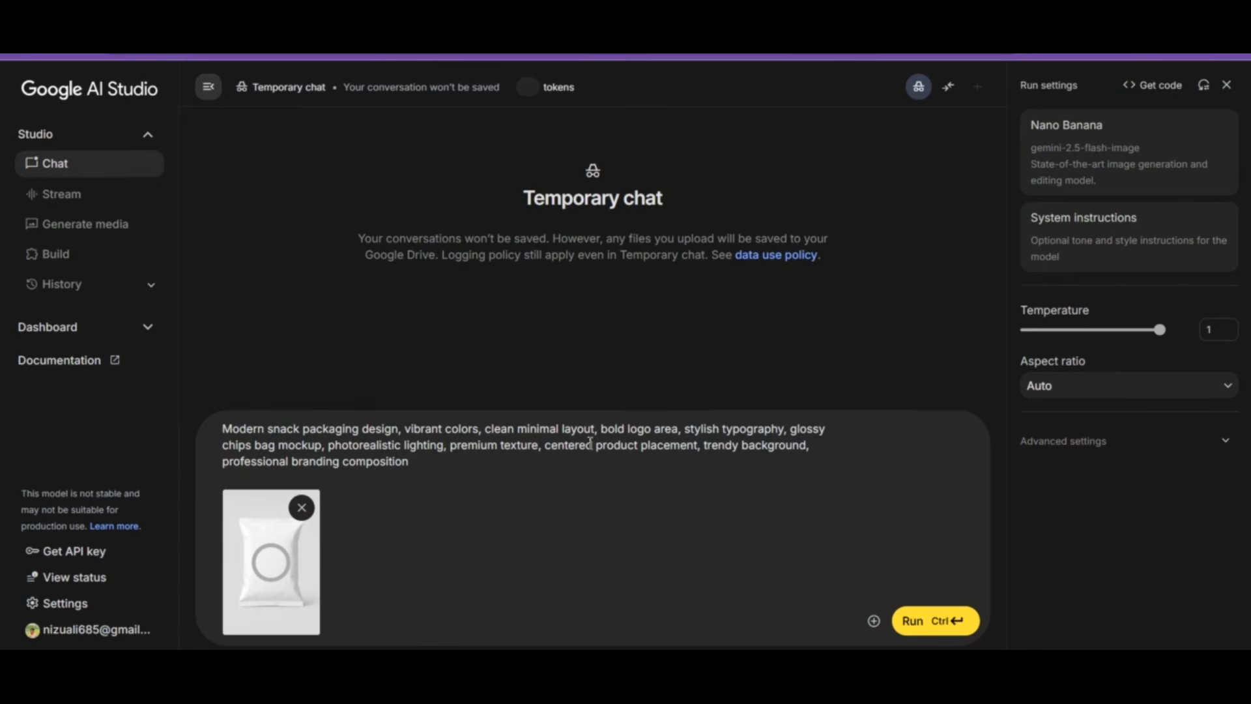
pyautogui.click(931, 622)
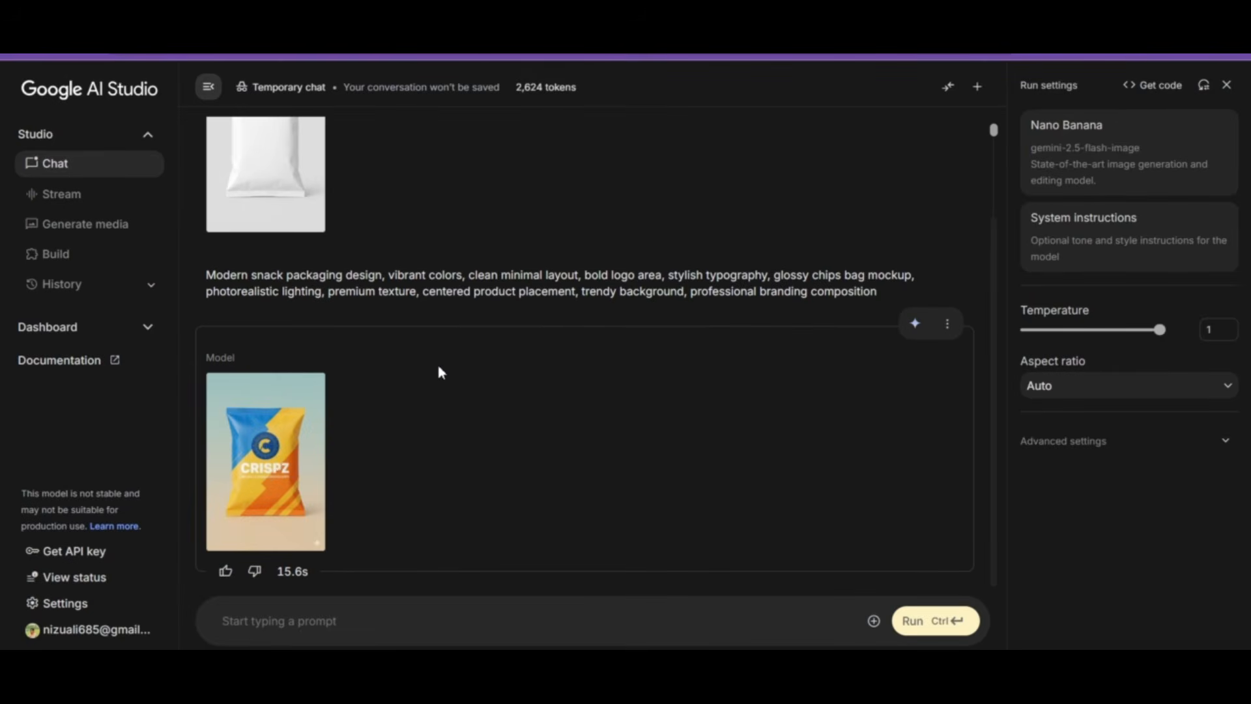
pyautogui.click(293, 458)
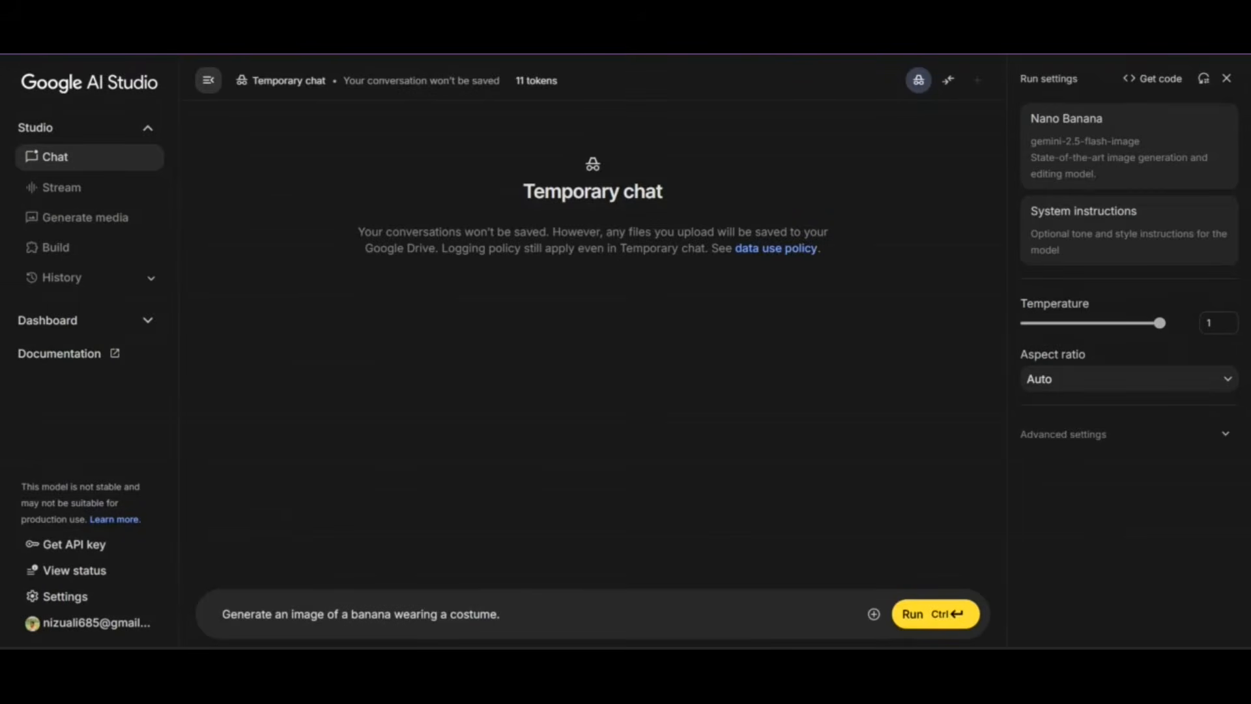
# Add the blank white stand-up pouch picture to the prompt of a new temporary chat
pyautogui.click(1148, 40)
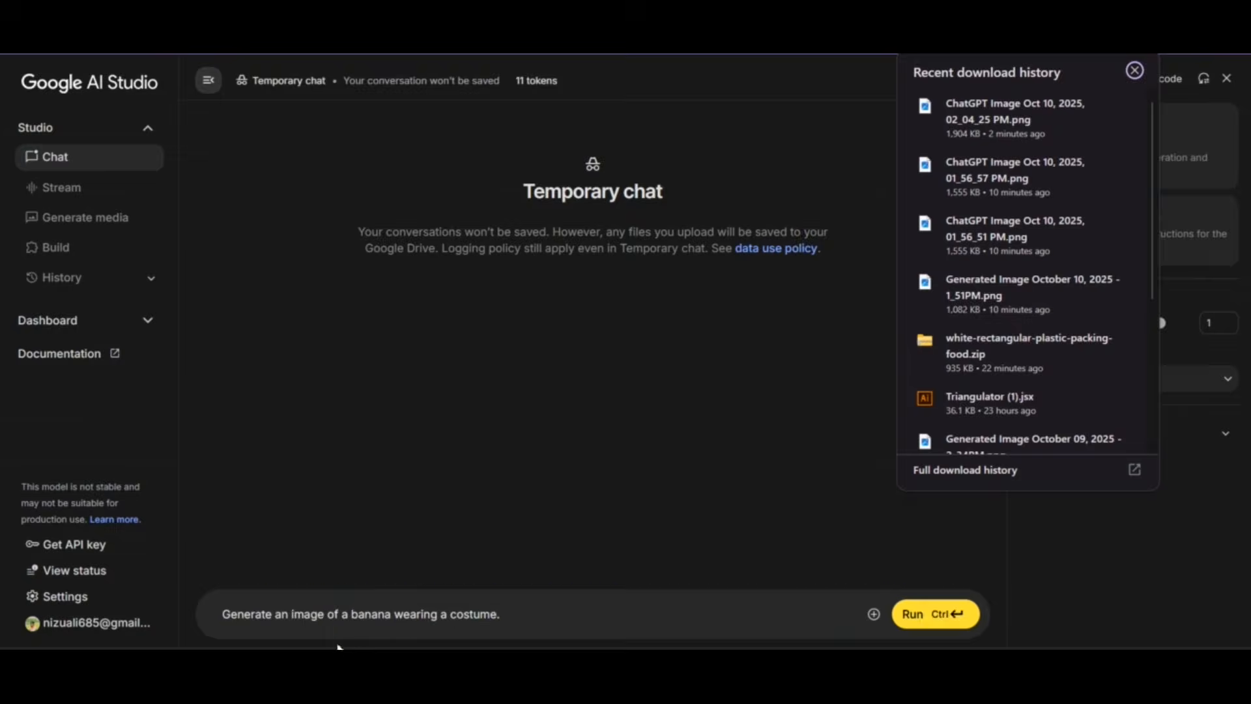
pyautogui.moveTo(338, 647); pyautogui.dragTo(335, 595)
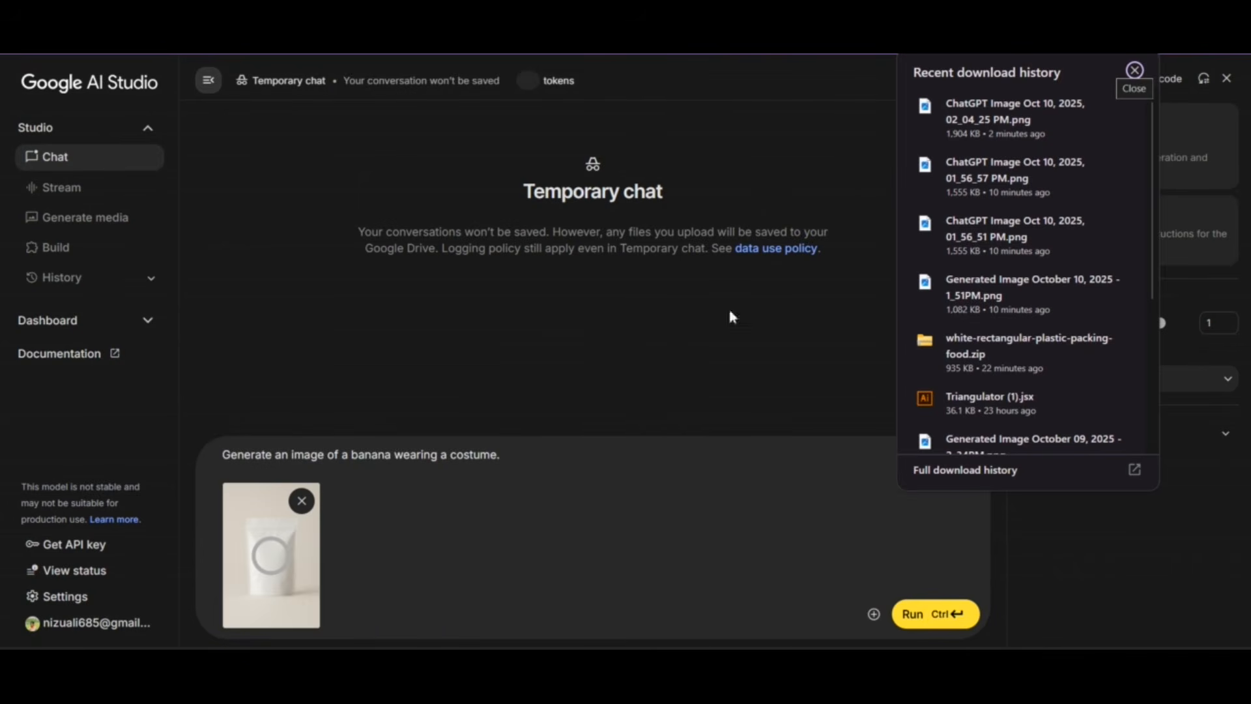
pyautogui.click(711, 176)
# Run a prompt for minimal food product branding with soft neutral tones, simple typography, modern logo placement, smooth matte surface, natural lighting and elegant balanced label layout
pyautogui.tripleClick(344, 454)
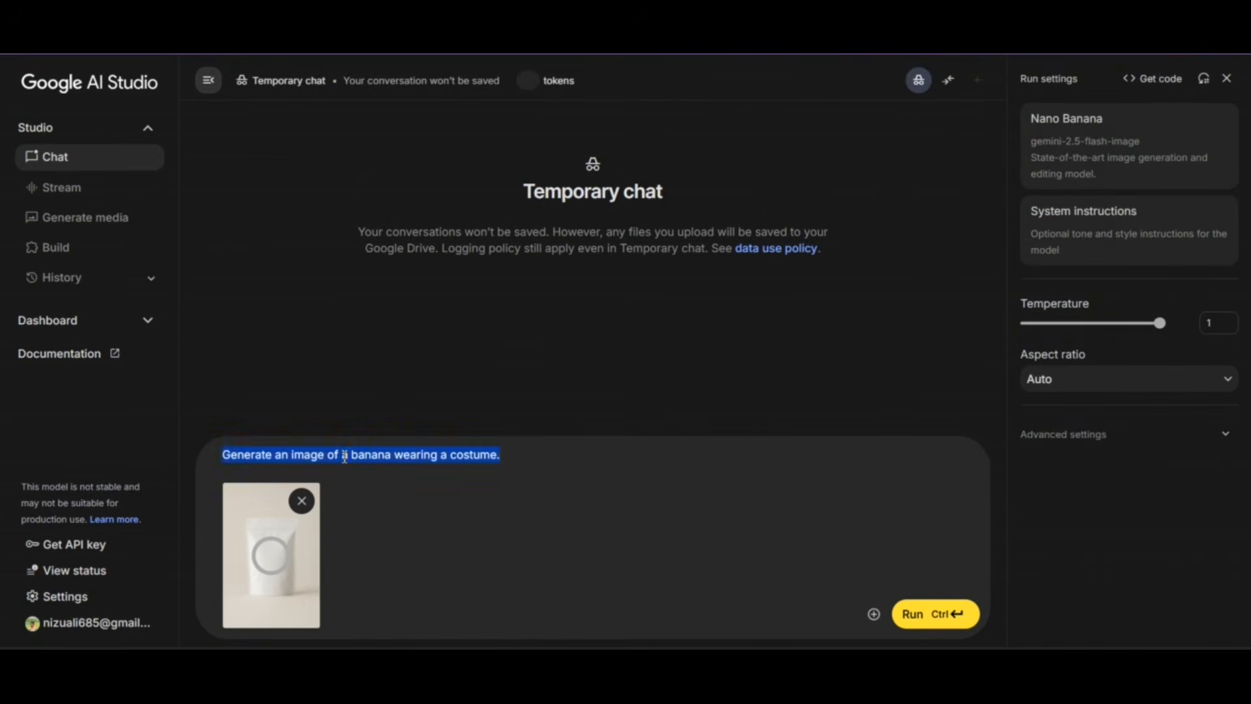
pyautogui.write('Minimal food product branding, soft neutral tones, simple typography, clean composition, modern logo placement, high-end mockup look, smooth matte surface, natural lighting, elegant and balanced label layout, professional product showcase.')
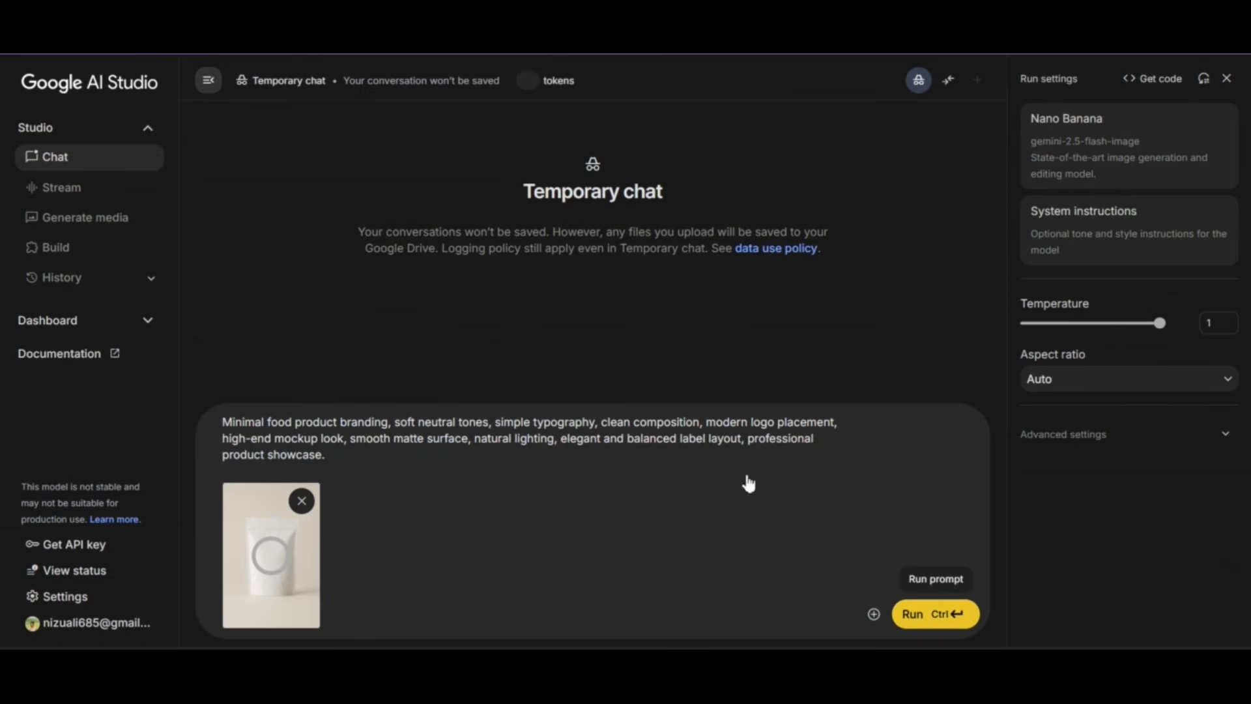
pyautogui.hotkey('ctrl', 'Return')
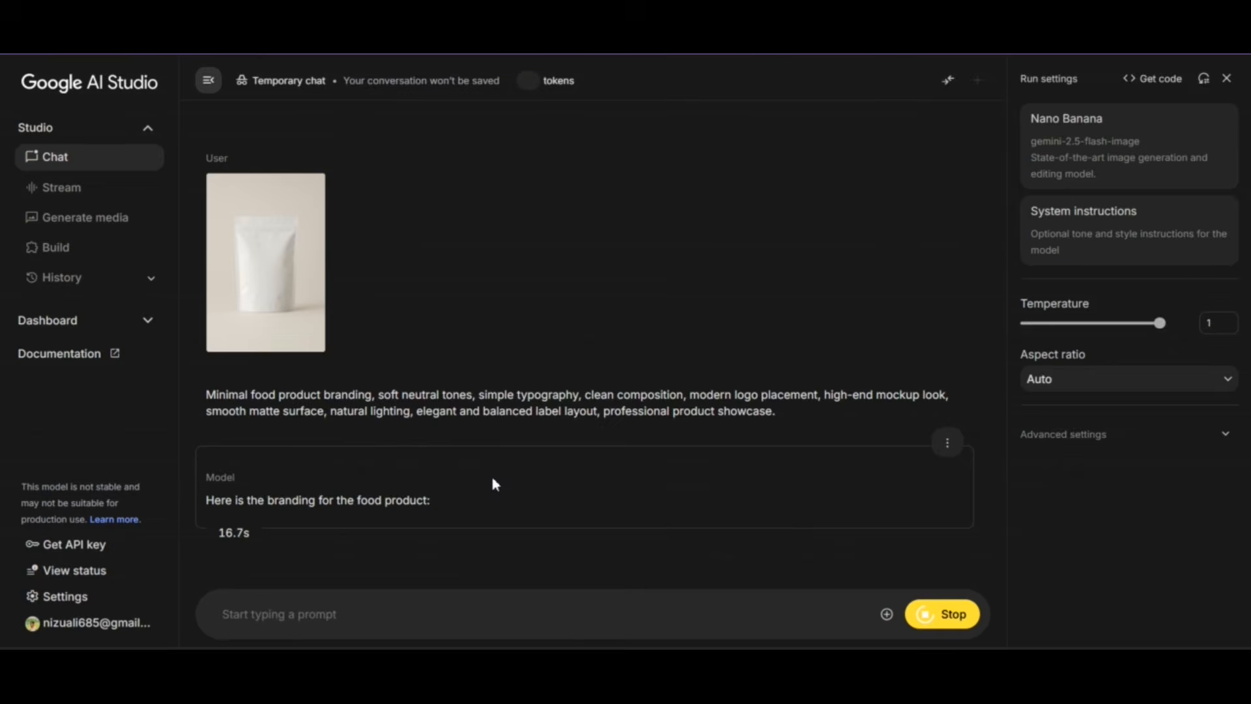
# Enlarge the generated pouch design, examine its logo and label text up close, and close the preview
pyautogui.moveTo(262, 524)
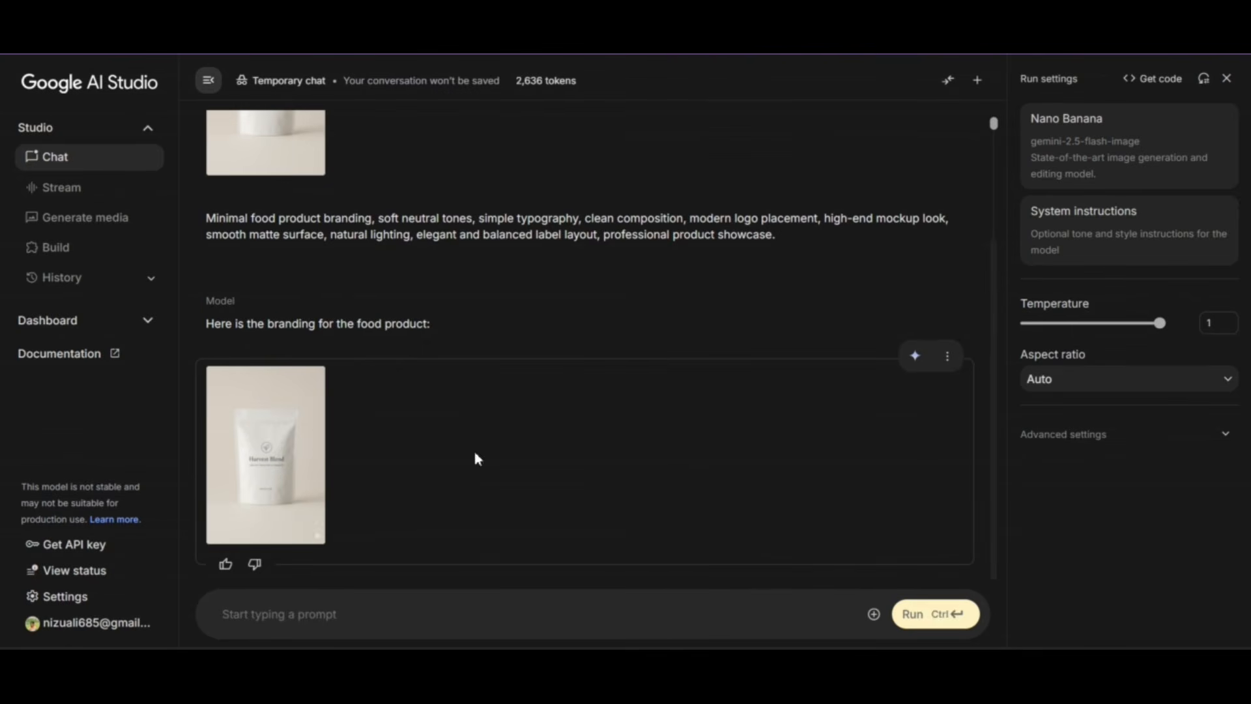
pyautogui.click(270, 467)
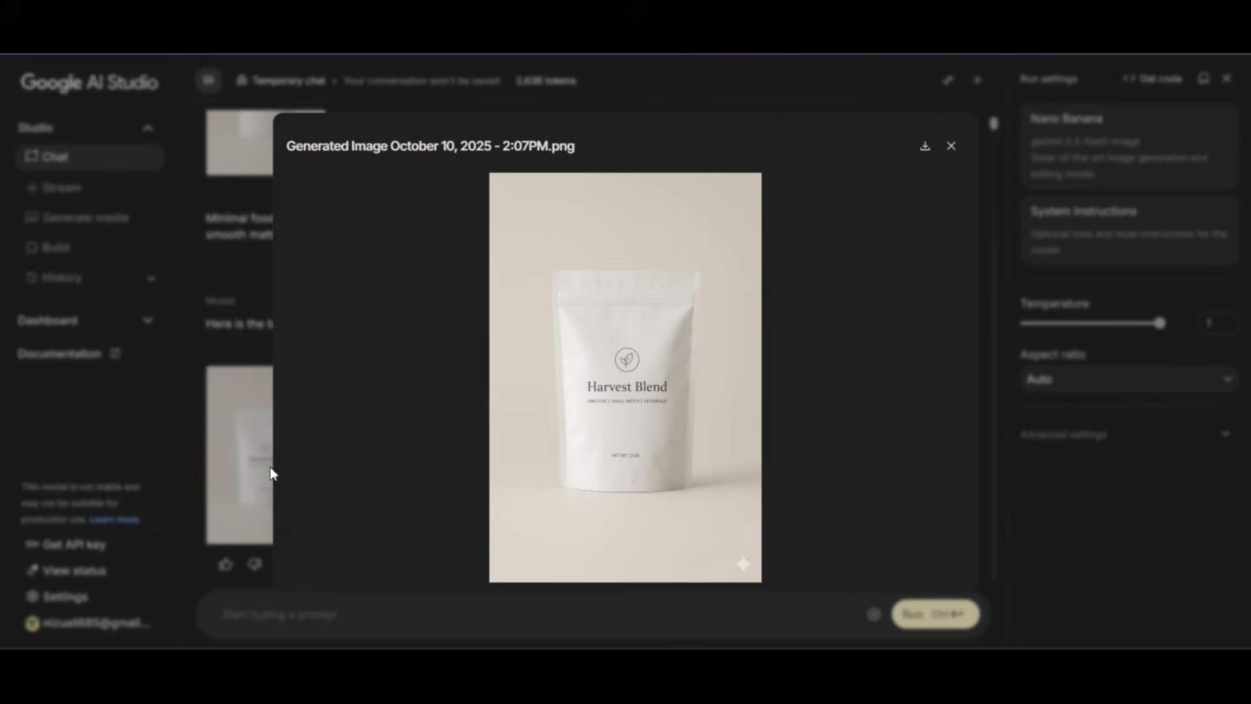
pyautogui.click(613, 400)
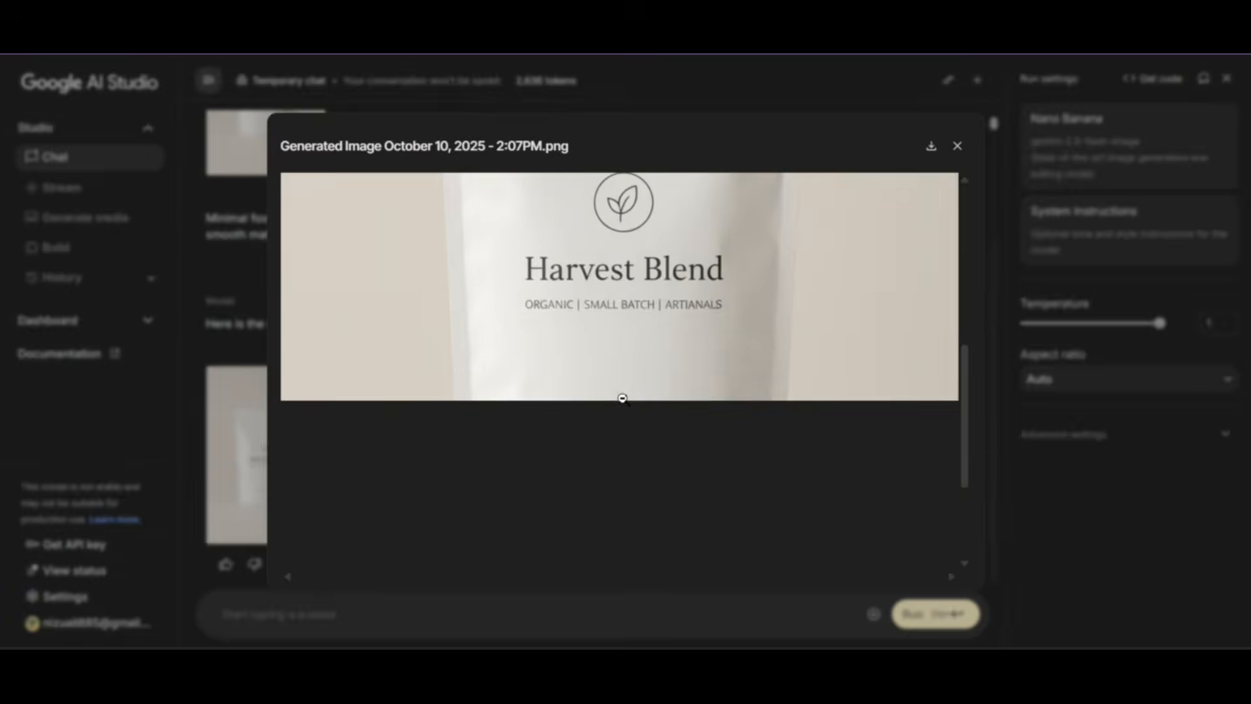
pyautogui.scroll(-1, 624, 399)
pyautogui.scroll(1, 624, 399)
pyautogui.scroll(1, 624, 399)
pyautogui.scroll(-1, 624, 399)
pyautogui.click(798, 93)
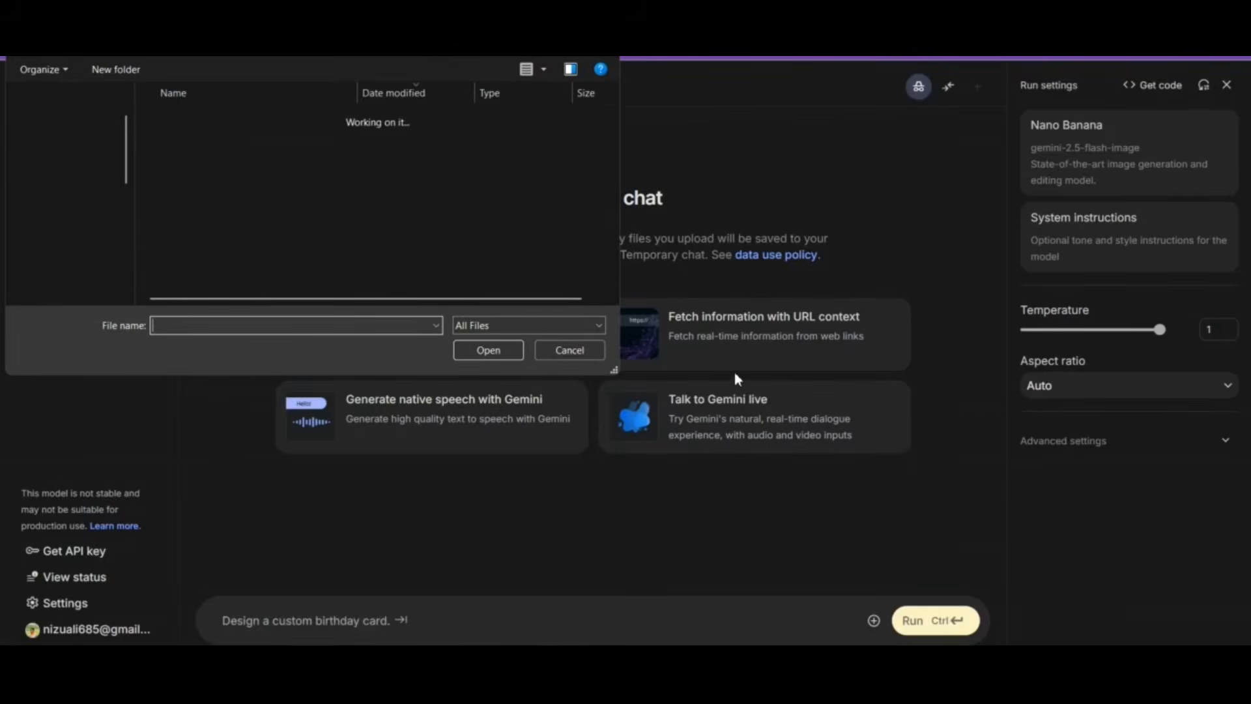
# Upload ChatGPT Image Oct 10, 2025, 03_01_31 PM and run a prompt for perfume packaging with abstract waves, metallic foil logo, luxury gradient finish and minimalist aesthetic
pyautogui.click(198, 139)
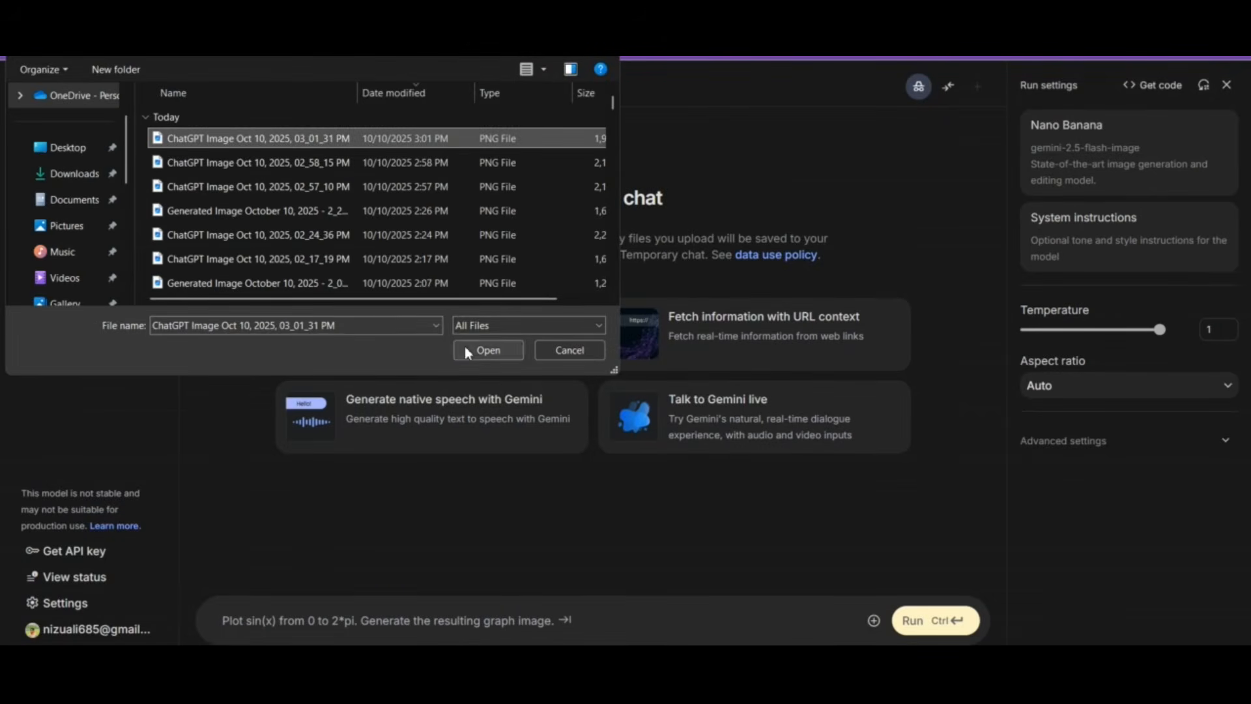
pyautogui.click(488, 350)
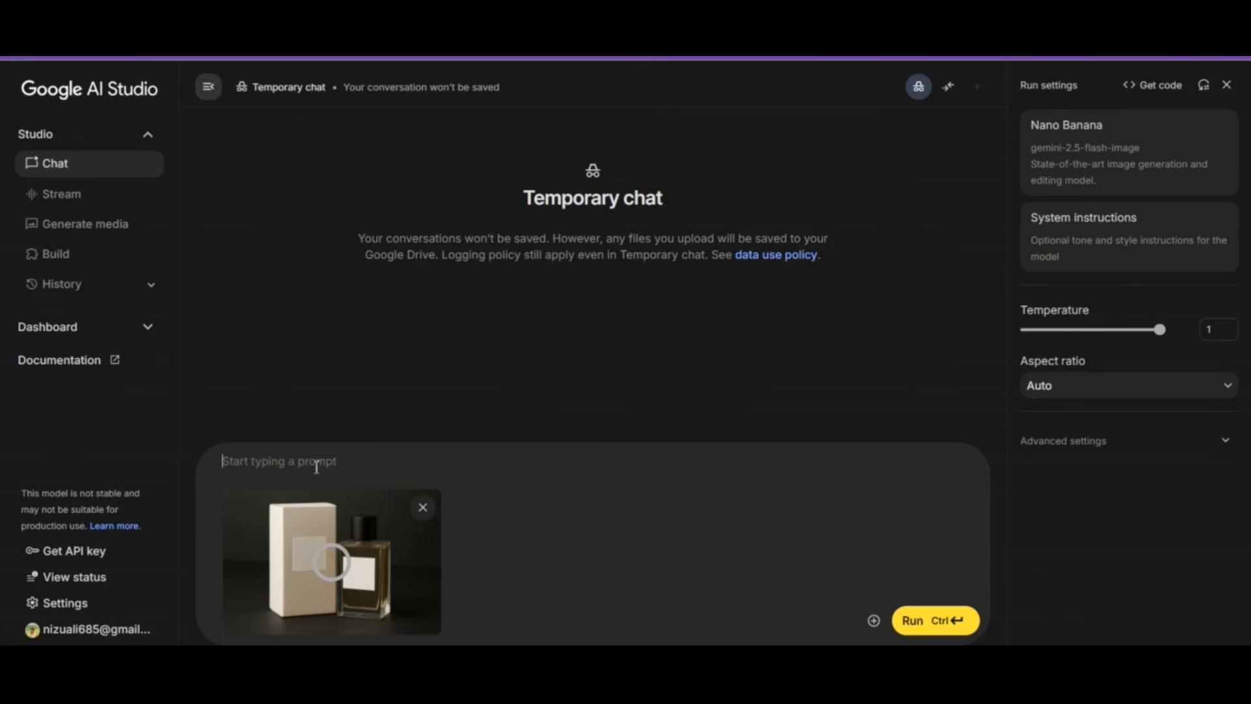
pyautogui.rightClick(314, 461)
pyautogui.click(382, 241)
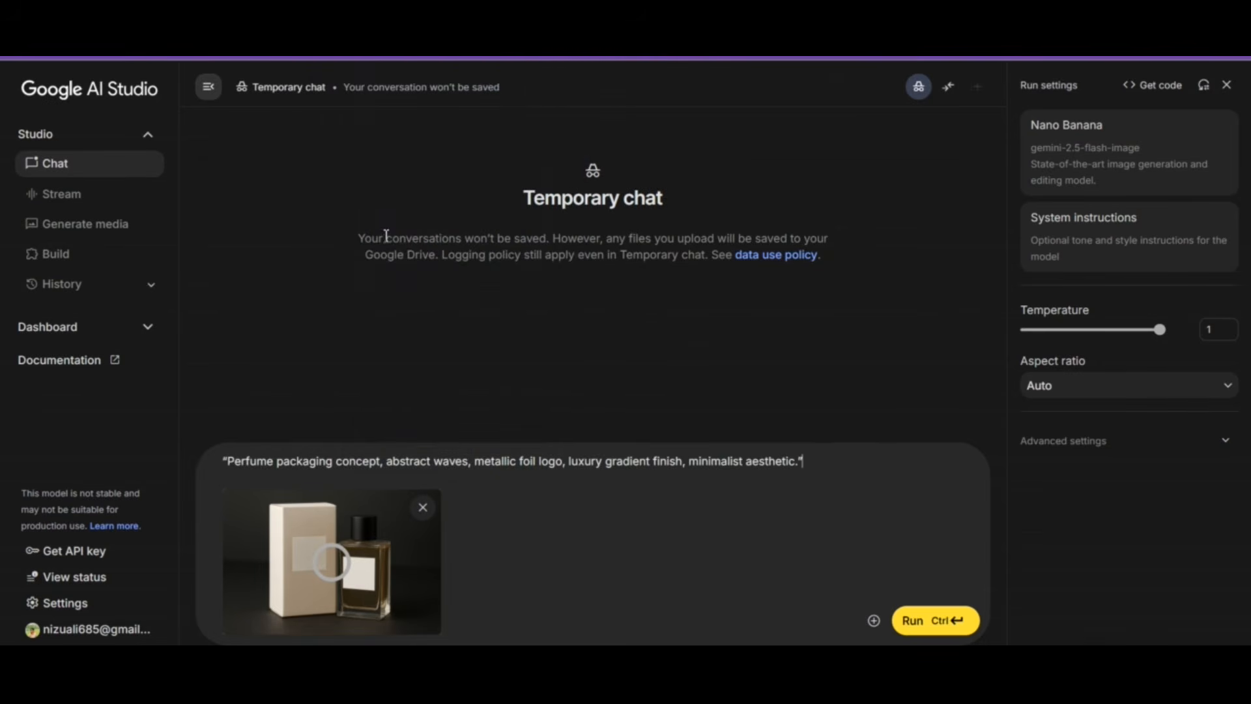
pyautogui.click(938, 622)
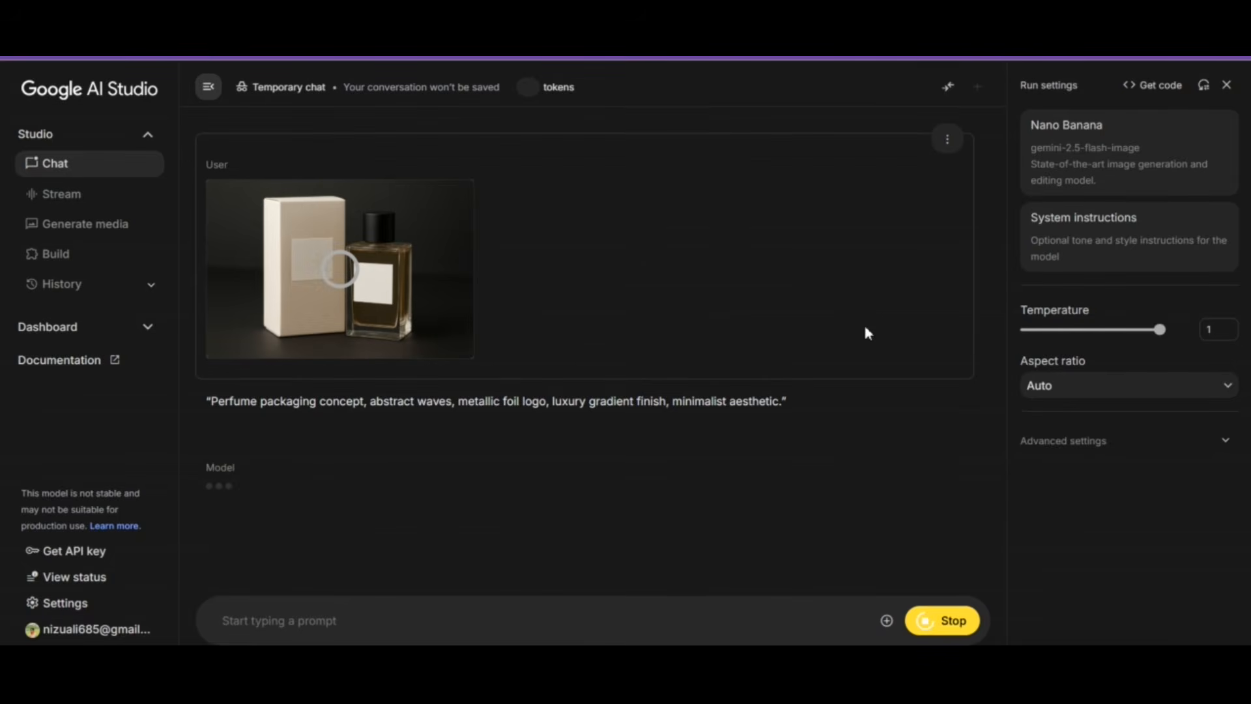